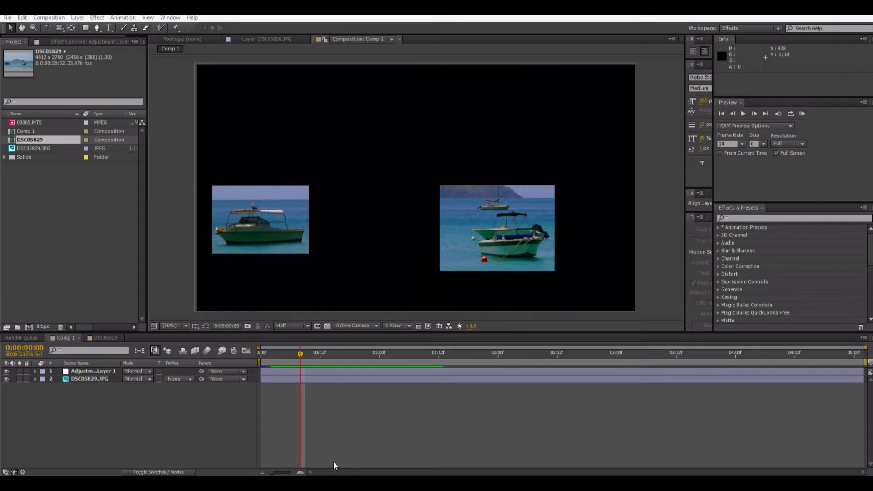
Preview the finished mask reveal animations in Comp 1 and the DSC05829 composition from their start.
left_click_drag(286, 355, 262, 354)
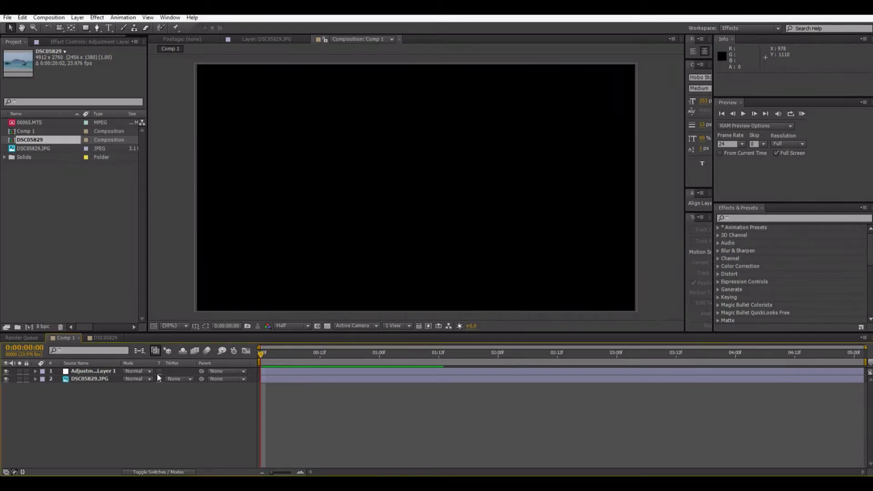
key("space")
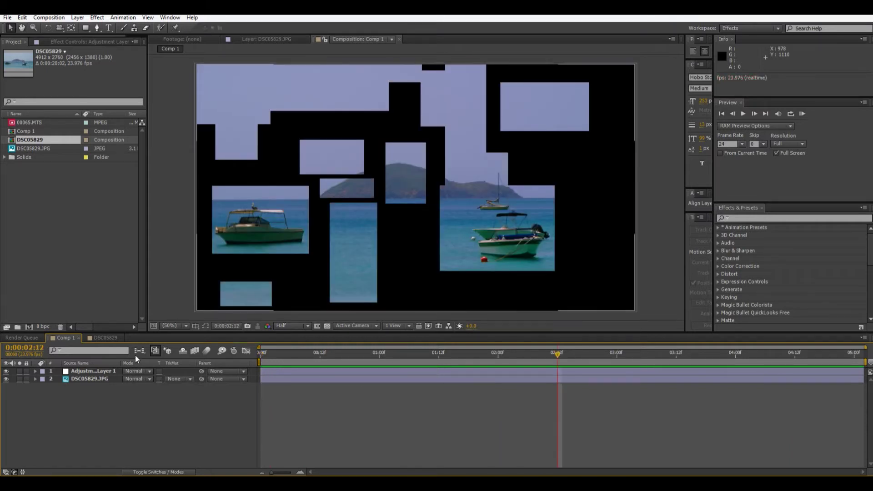
left_click(99, 338)
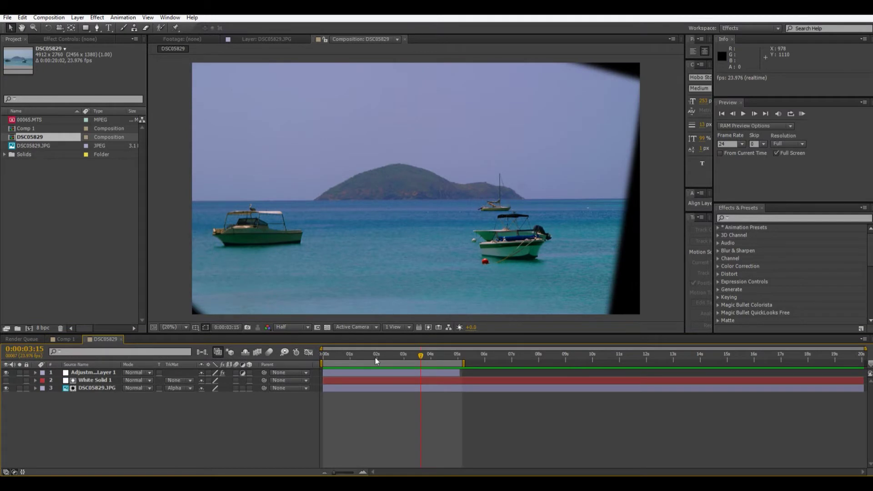
key("space")
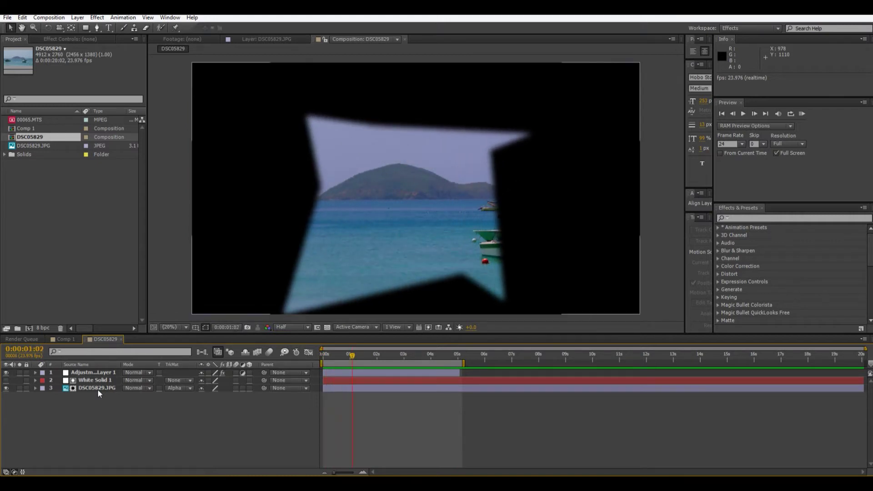
left_click_drag(364, 357, 276, 405)
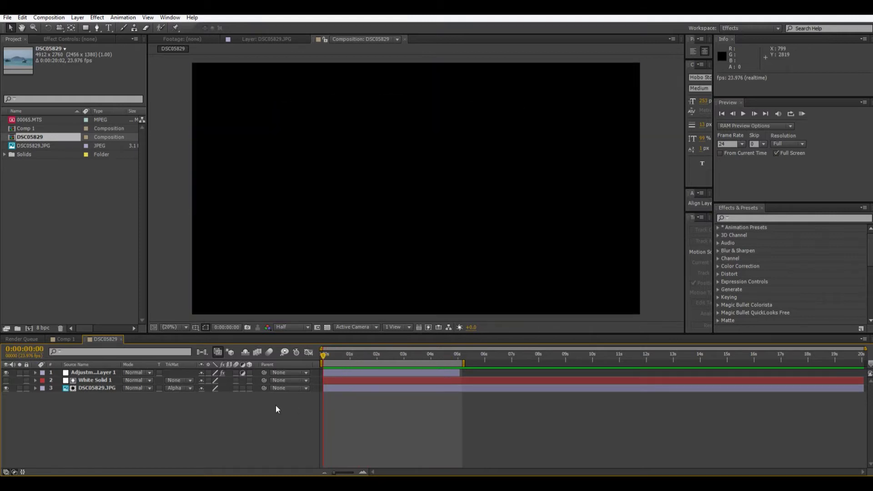
left_click(67, 340)
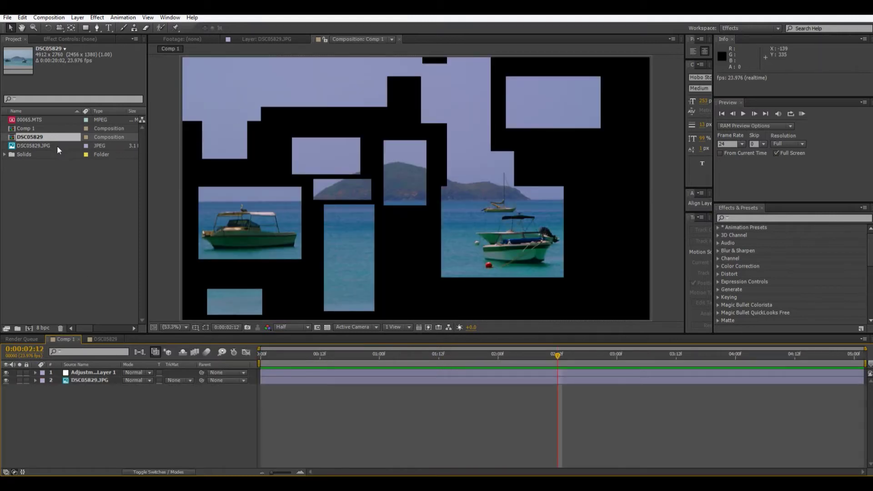
Create a new composition from the DSC05829.JPG footage.
left_click(40, 146)
left_click_drag(37, 145, 29, 328)
scroll(251, 230, "down", 2)
left_click(272, 230)
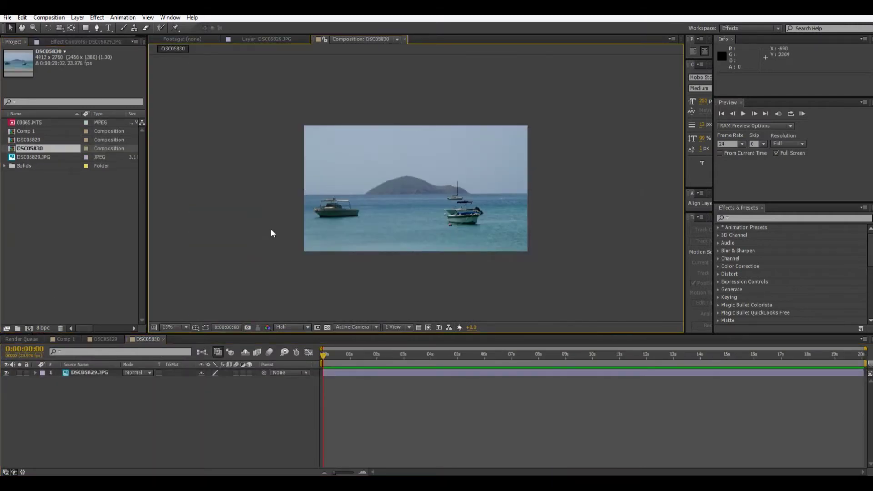
scroll(272, 236, "up", 2)
left_click(39, 445)
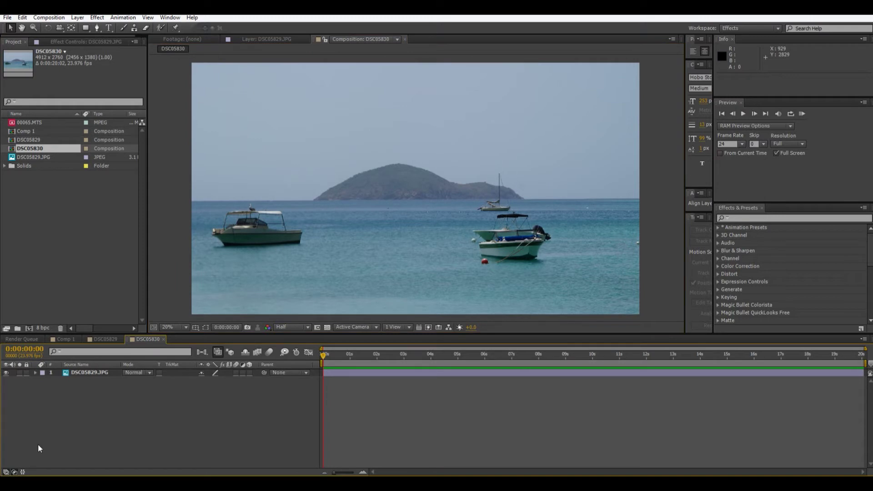
Draw a four-point Pen mask around the left boat on the DSC05829.JPG layer and set its mode to None.
left_click(96, 374)
left_click(98, 27)
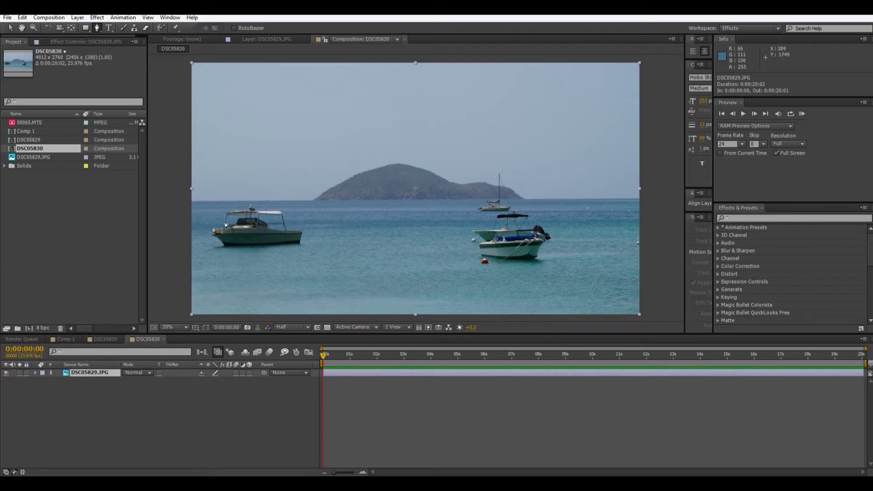
left_click(206, 201)
left_click(206, 247)
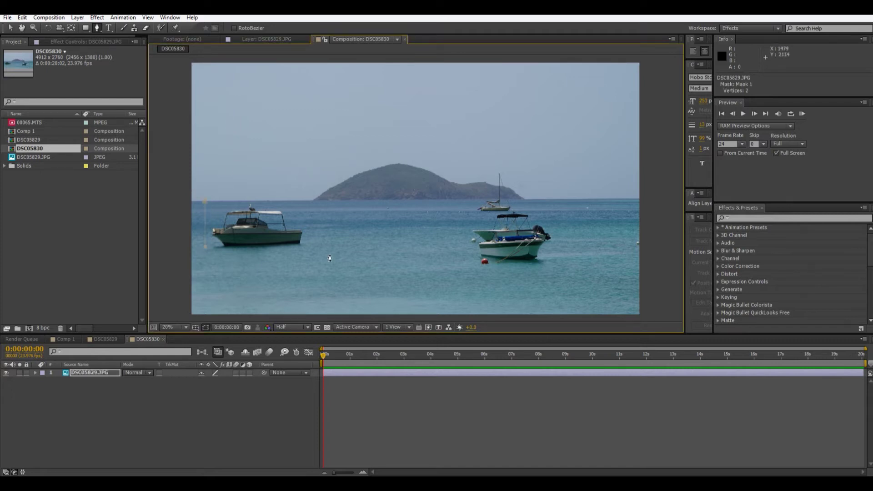
left_click(314, 252)
left_click(314, 200)
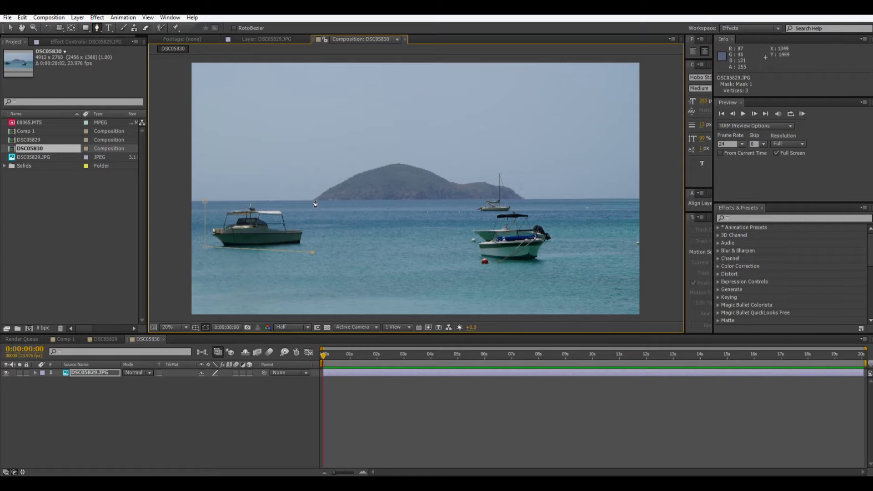
left_click(205, 201)
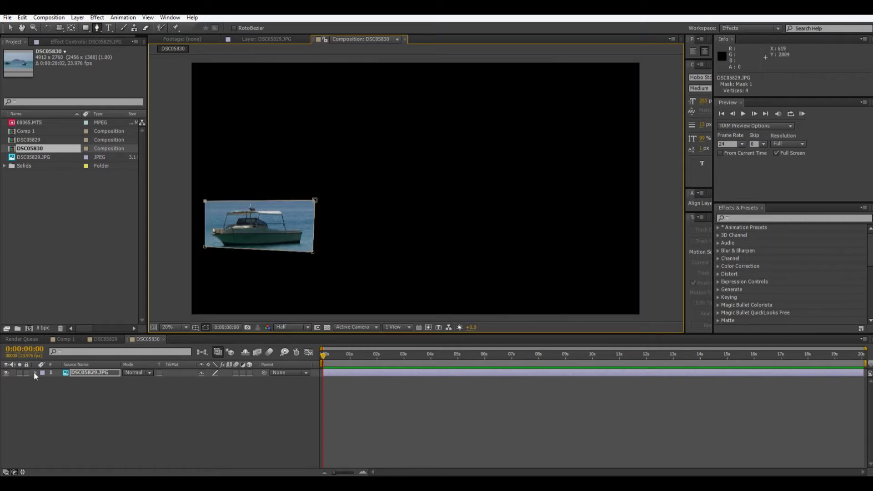
left_click(95, 372)
key("m")
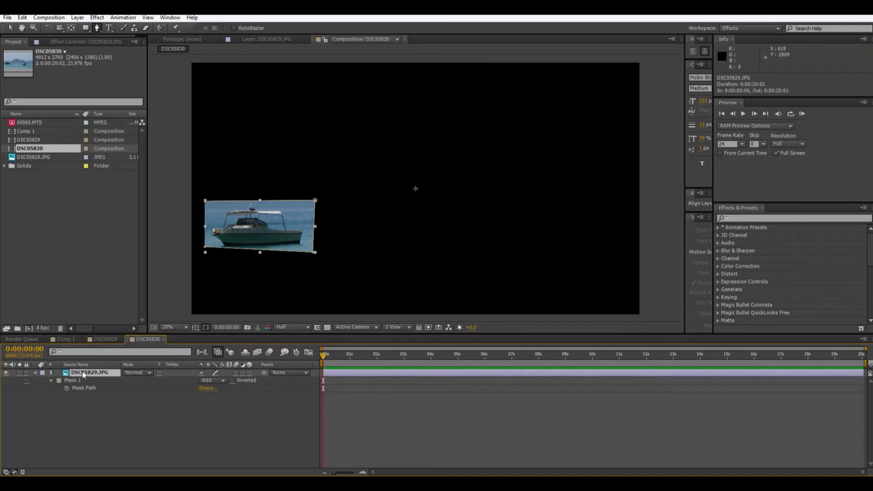
left_click(212, 381)
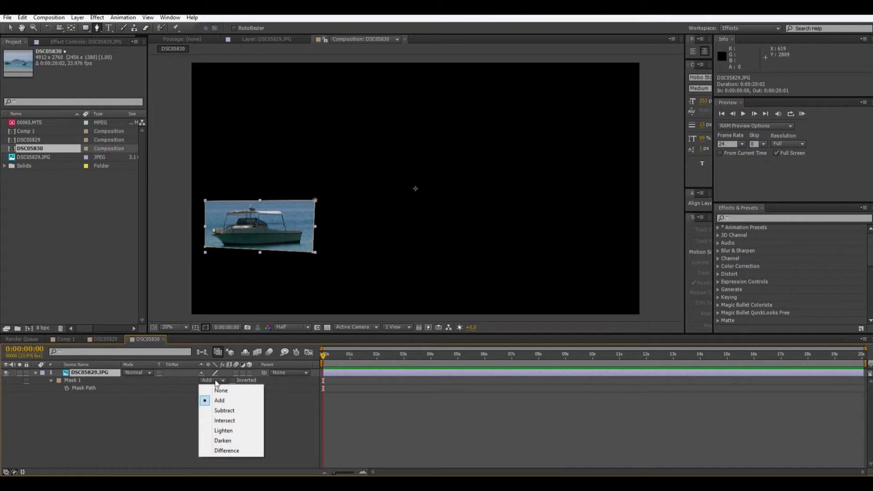
left_click(219, 393)
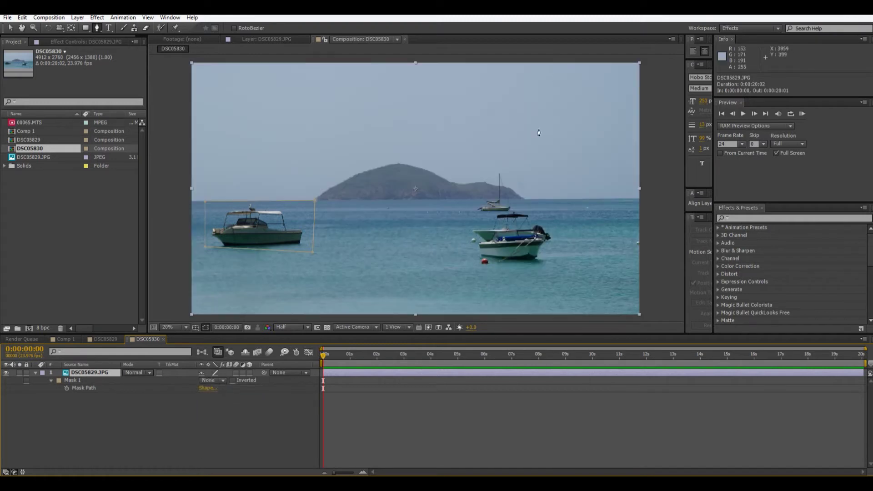
Draw a five-point mask around the boats on the right side of the photo and set its mode to None.
left_click(460, 199)
left_click(467, 277)
left_click(583, 260)
left_click(548, 176)
left_click(494, 155)
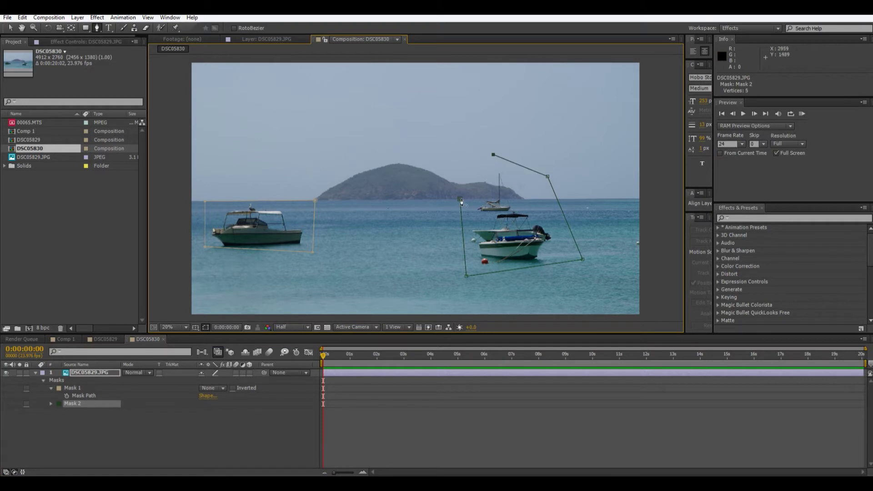
left_click(460, 198)
left_click(205, 402)
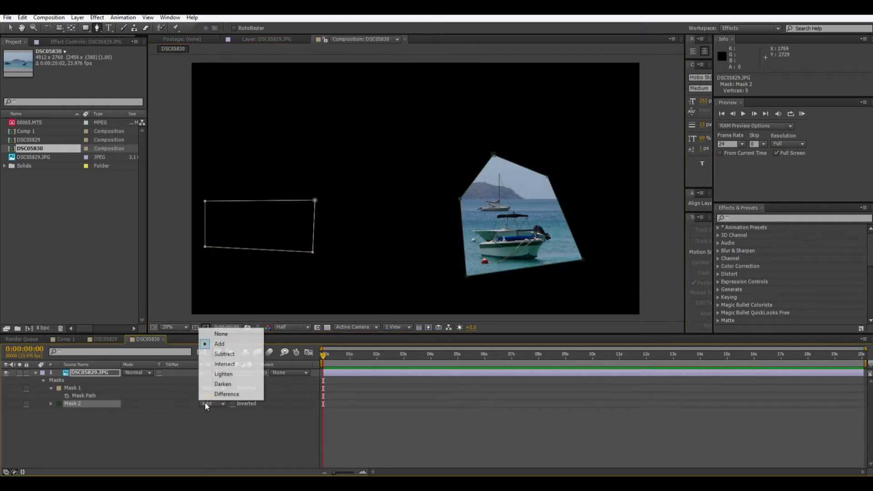
left_click(228, 336)
Draw a roughly triangular mask across the sky above the island and set its mode to None.
left_click(206, 88)
left_click(275, 195)
left_click(498, 104)
left_click(207, 83)
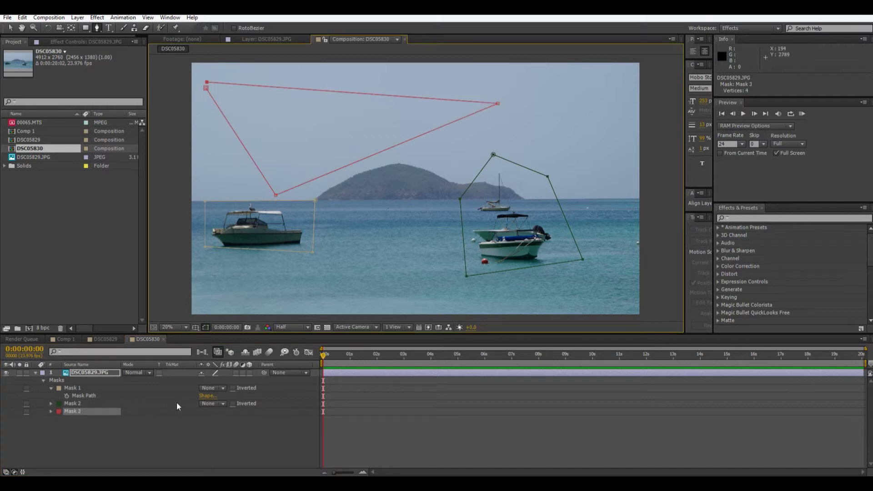
left_click(206, 88)
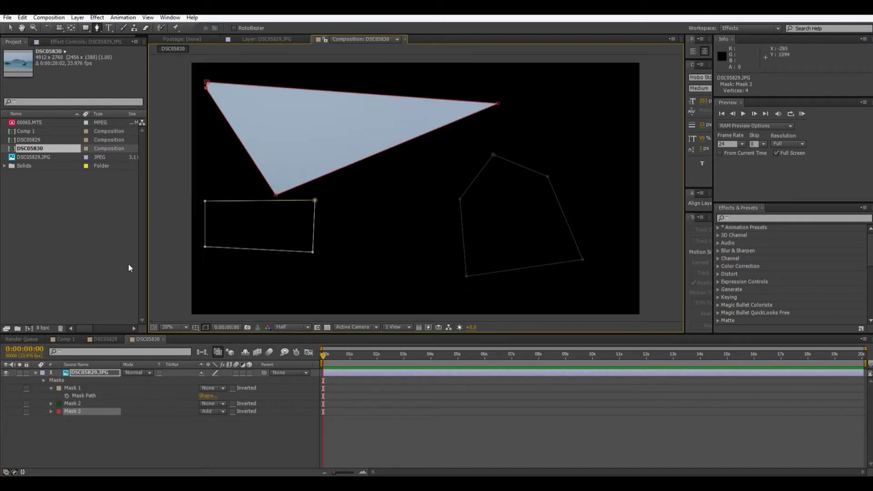
left_click(205, 412)
left_click(223, 341)
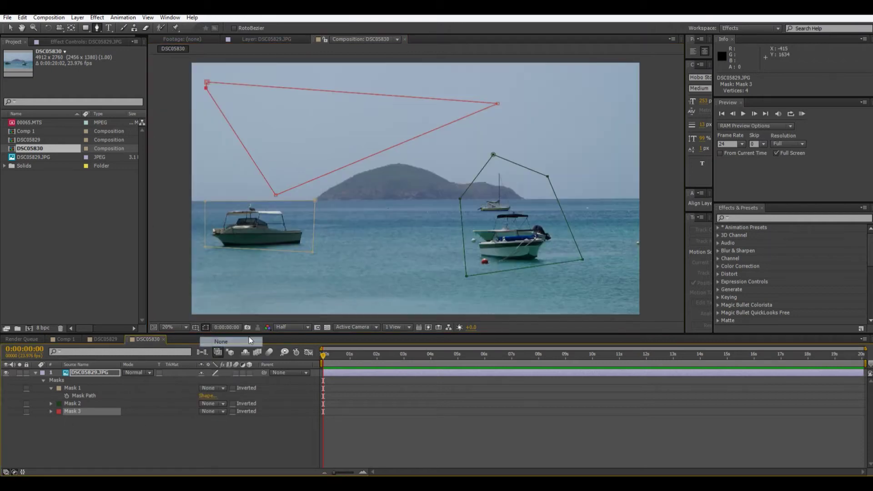
Draw a large four-point mask over the photo's lower left, extending below the frame, and set its mode to None.
left_click(182, 142)
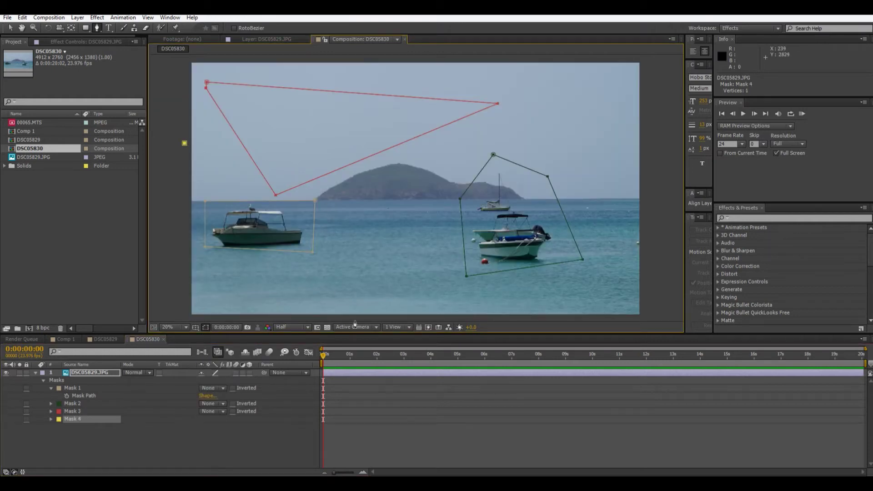
key("comma")
key("comma")
left_click(358, 258)
left_click(476, 247)
left_click(389, 177)
left_click(358, 177)
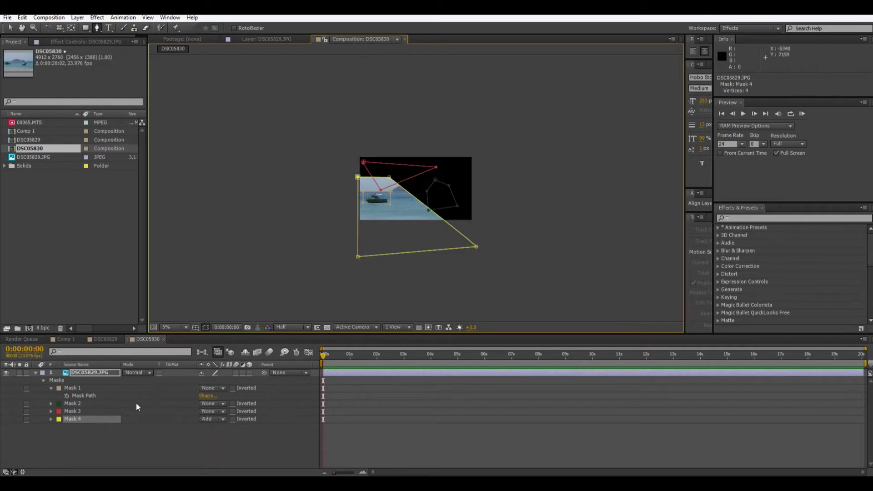
left_click(216, 421)
left_click(220, 347)
Draw a four-point mask extending beyond the frame to cover the upper and right areas of the photo, with mode None.
left_click(345, 118)
left_click(345, 198)
left_click(550, 237)
left_click(503, 139)
left_click(345, 118)
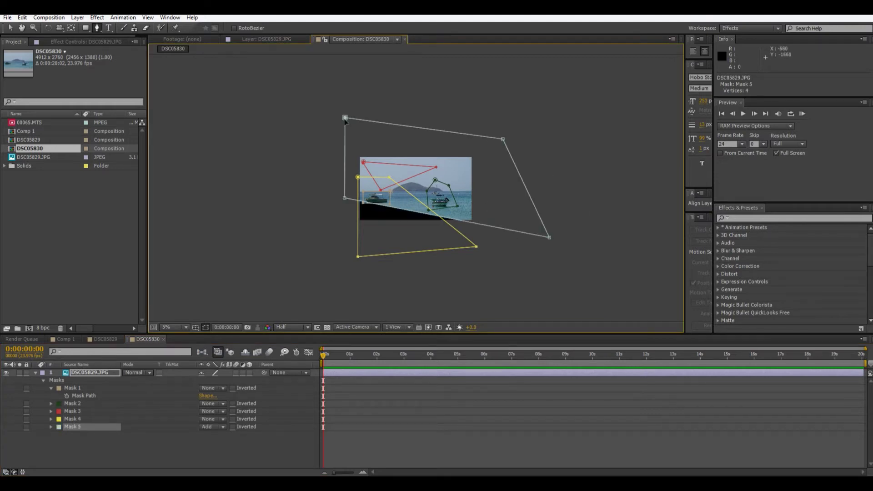
left_click(216, 424)
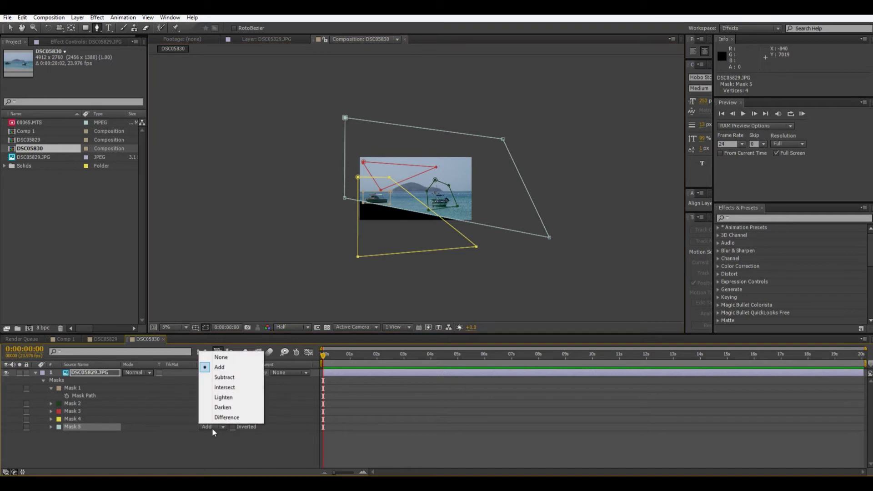
left_click(212, 357)
Draw a triangular mask over the photo's lower-right corner, extending below the frame, and return to the Selection tool.
left_click(441, 289)
left_click(490, 200)
left_click(406, 215)
left_click(441, 288)
left_click(10, 28)
left_click(271, 435)
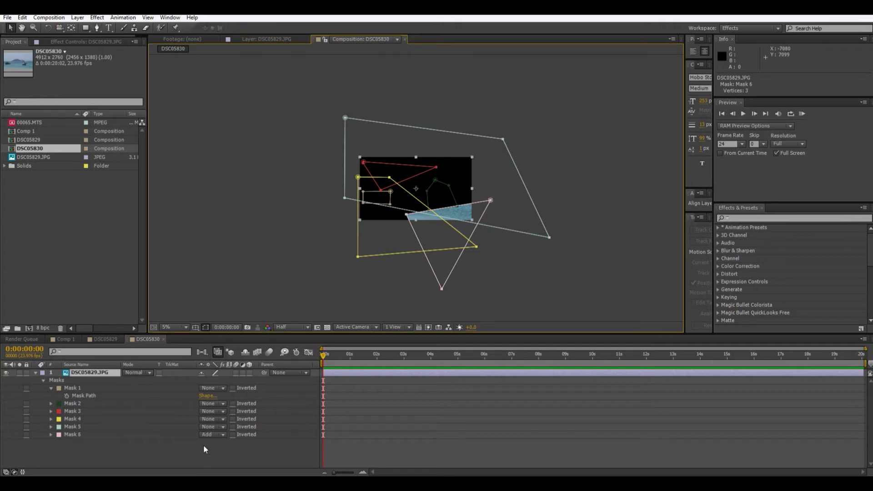
Set the mode of Mask 1 through Mask 5 to Add.
left_click(126, 429)
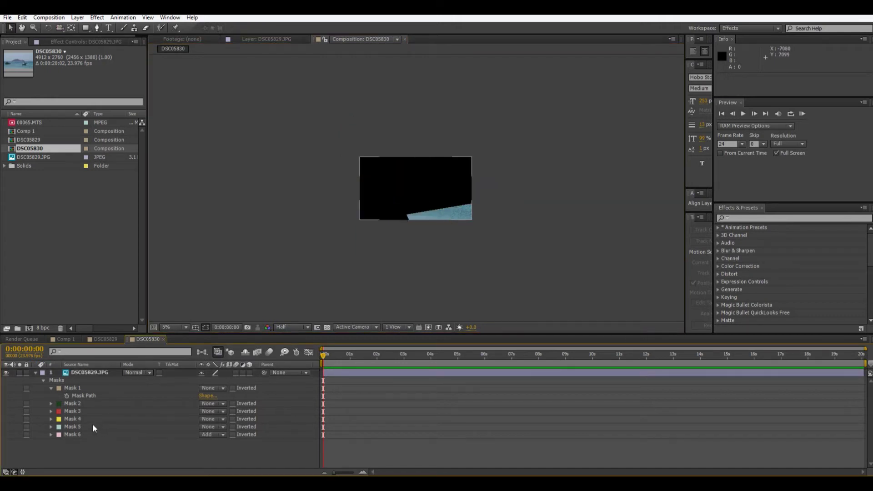
left_click(75, 426)
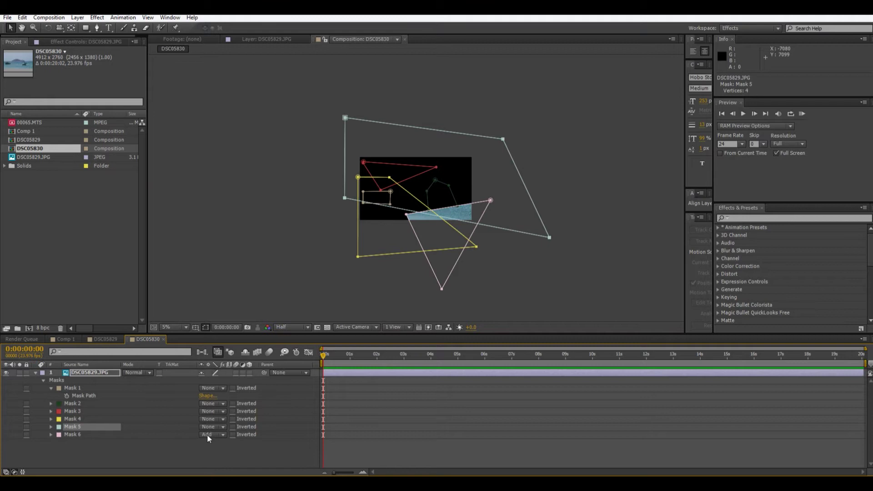
left_click(82, 390, "shift")
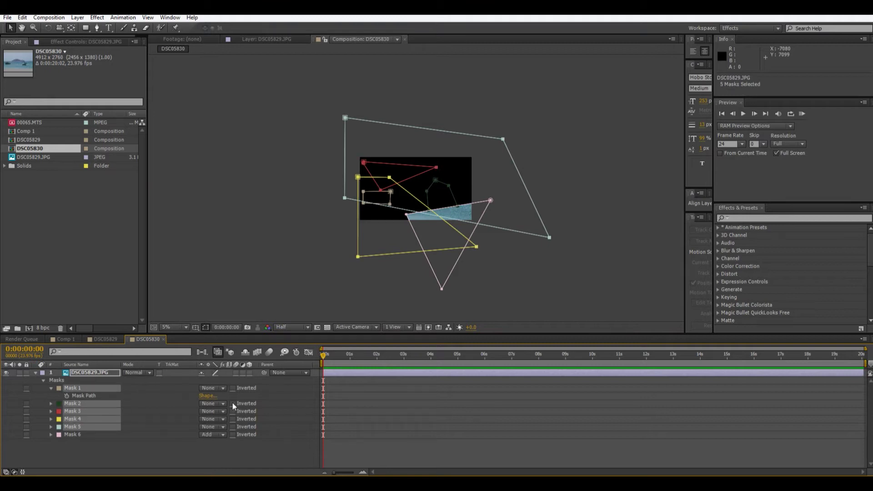
left_click(210, 404)
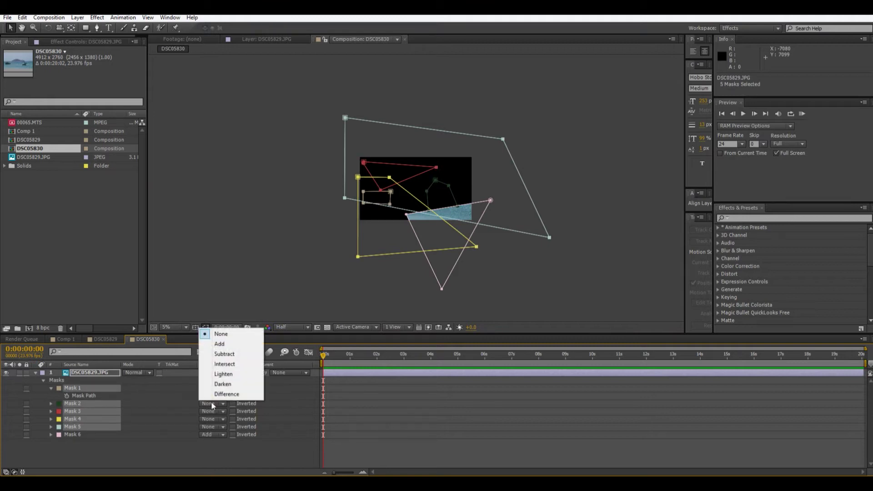
left_click(226, 345)
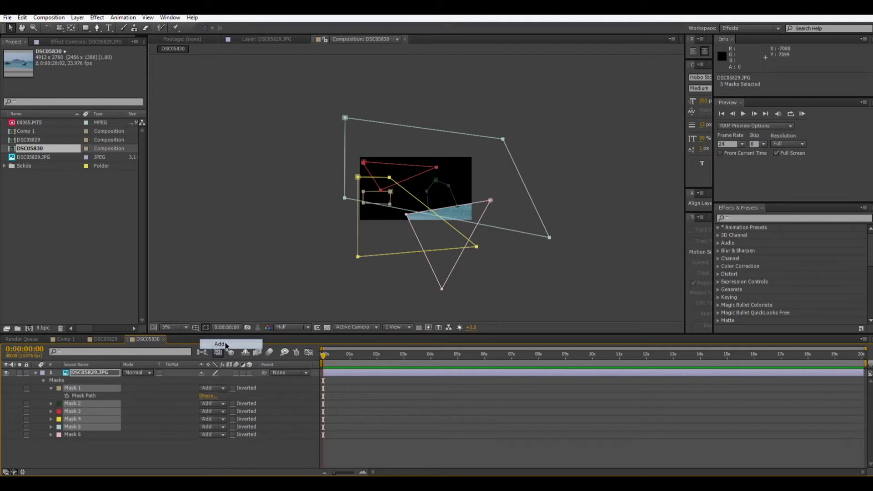
left_click(261, 266)
key("shift+slash")
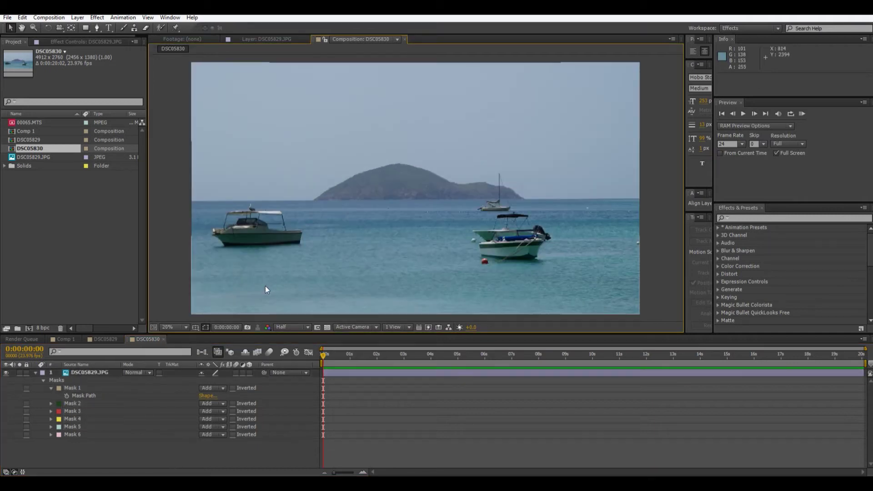
Show the path, feather, opacity and expansion properties of all six masks.
left_click(72, 435)
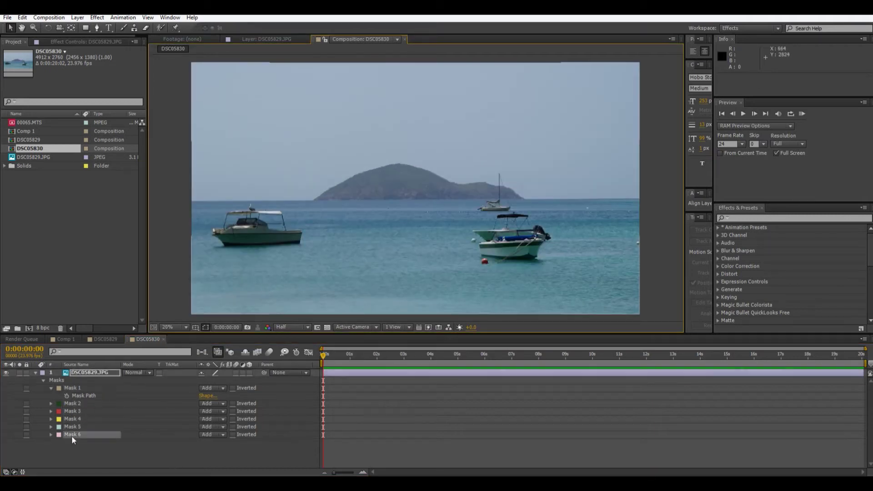
left_click(75, 387, "shift")
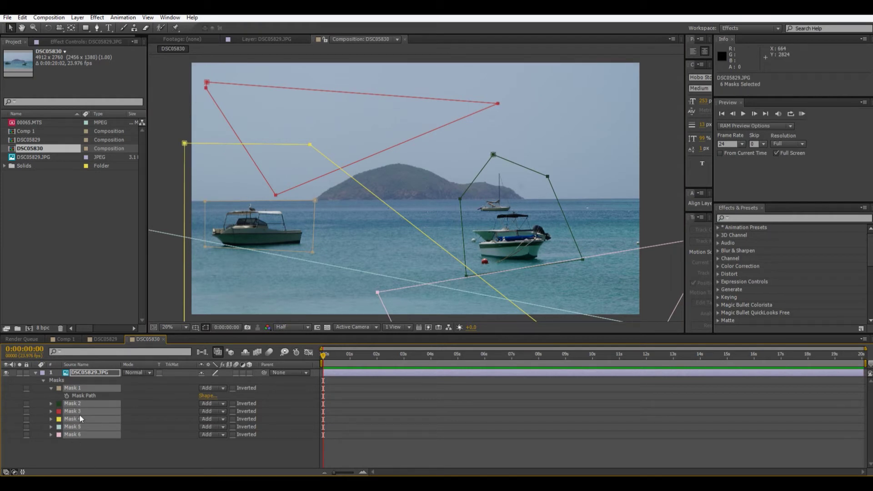
key("m")
key("m")
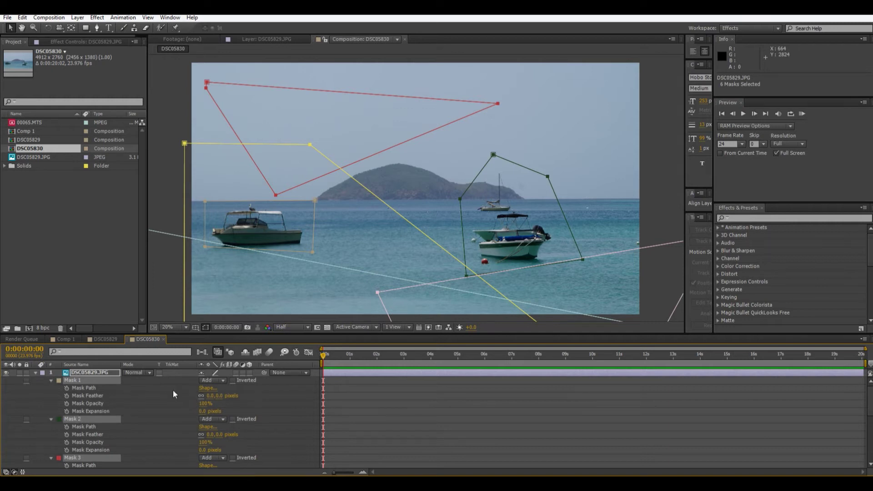
left_click(160, 389)
scroll(130, 438, "down", 5)
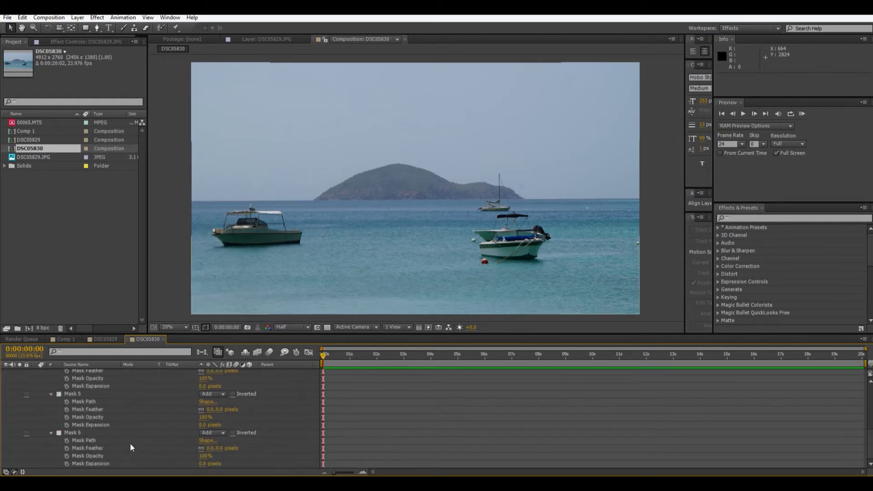
Enlarge the timeline and keyframe Mask 1's opacity at 0% at 0:00:00:00 and 100% at 0:00:01:00.
left_click_drag(239, 336, 235, 131)
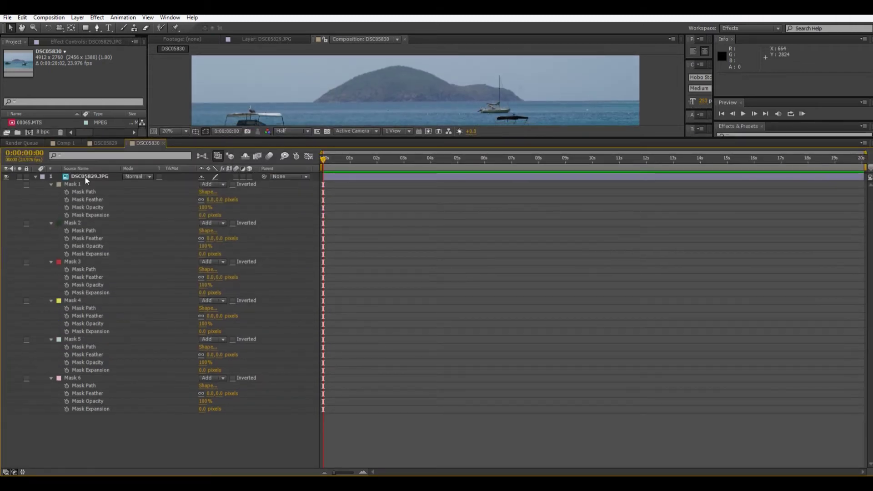
left_click(66, 207)
left_click_drag(203, 208, 28, 288)
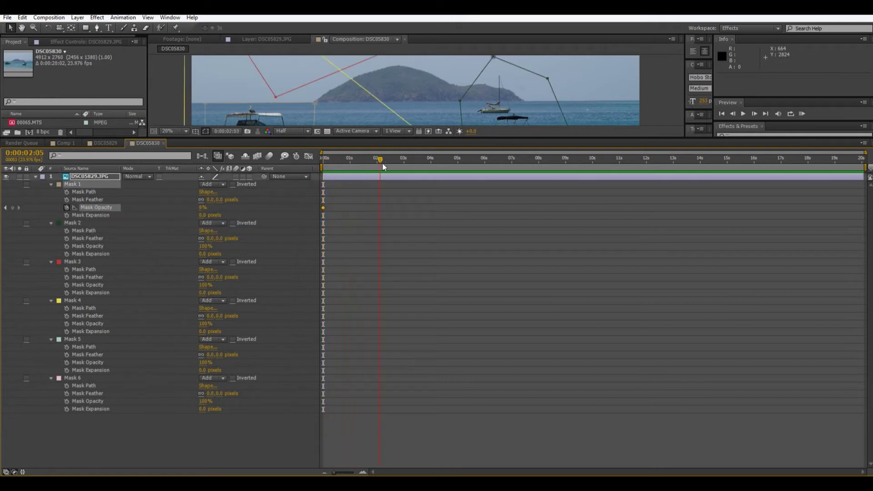
left_click_drag(378, 163, 350, 163)
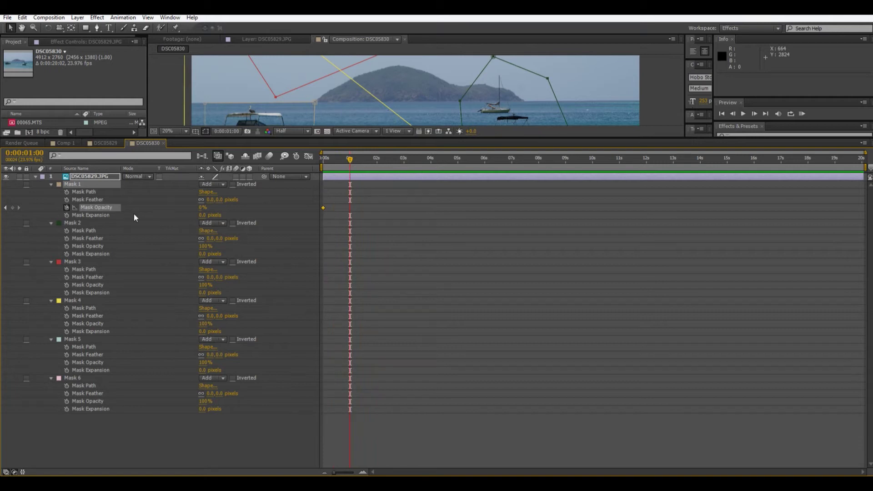
left_click_drag(202, 209, 413, 220)
Keyframe Mask 2's opacity at 0% at 0:00:01:05 and 100% at 0:00:02:02.
left_click_drag(353, 158, 358, 159)
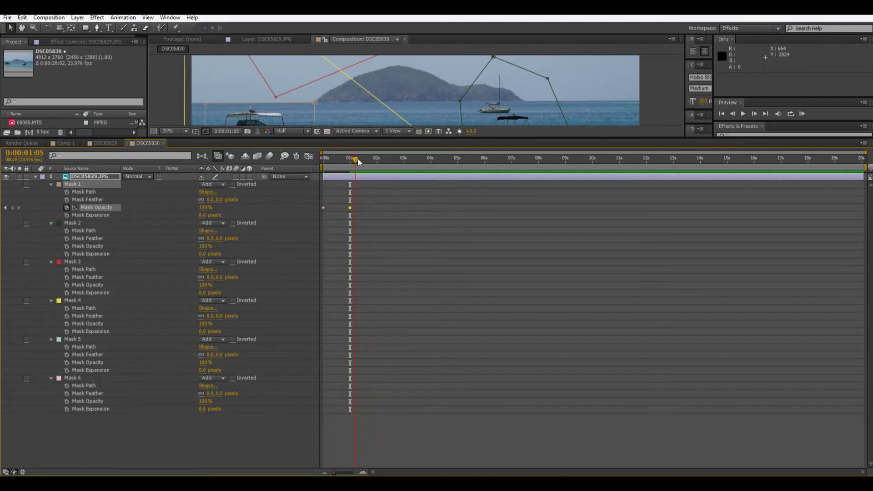
left_click(67, 246)
left_click_drag(205, 249, 159, 251)
left_click_drag(382, 170, 379, 171)
left_click_drag(201, 251, 483, 227)
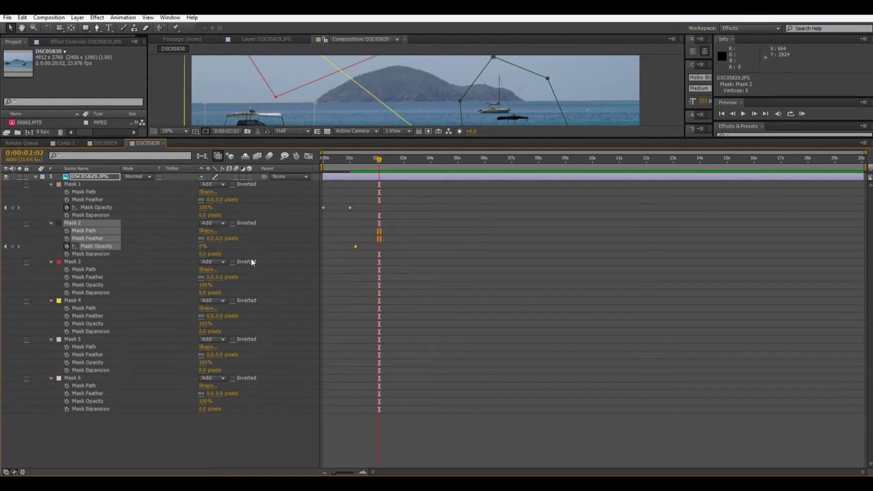
Keyframe Mask 3's opacity at 0% at about 2.5 seconds and 100% at 0:00:03:13.
key("ctrl+v")
left_click_drag(387, 160, 389, 160)
left_click(108, 286)
key("ctrl+v")
left_click_drag(207, 287, 49, 302)
left_click(418, 168)
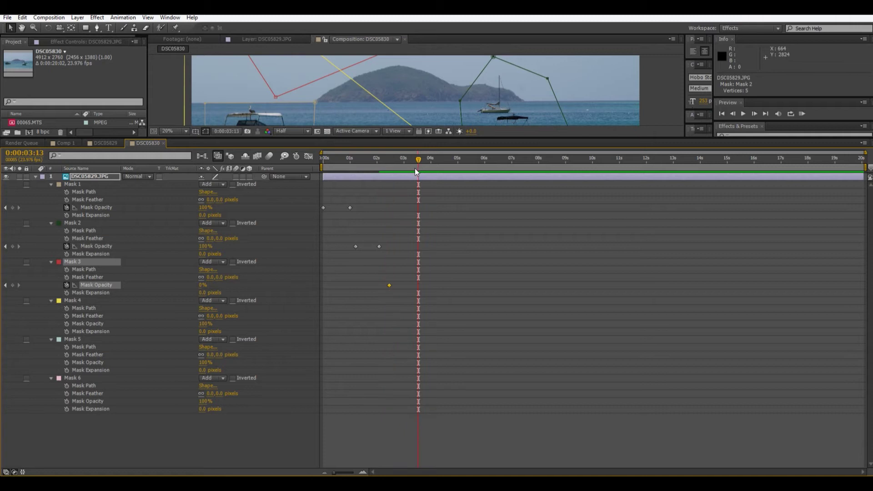
left_click_drag(203, 288, 354, 273)
Keyframe Mask 4's opacity at 0% at 0:00:03:22 and 100% at 0:00:04:02.
left_click_drag(436, 165, 430, 164)
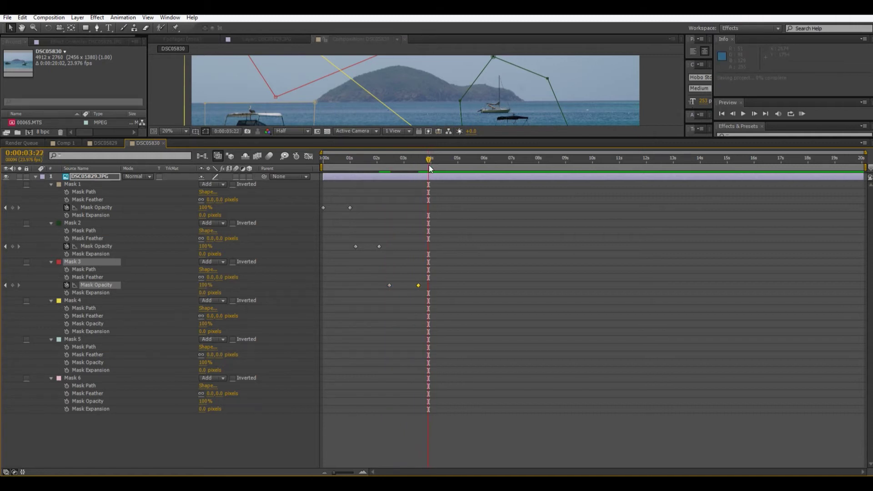
left_click(66, 324)
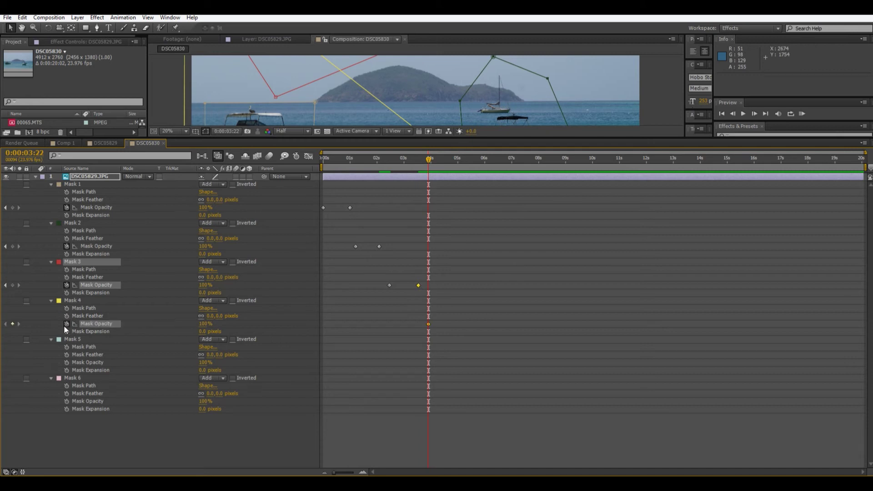
left_click(203, 324)
type("0")
key("Return")
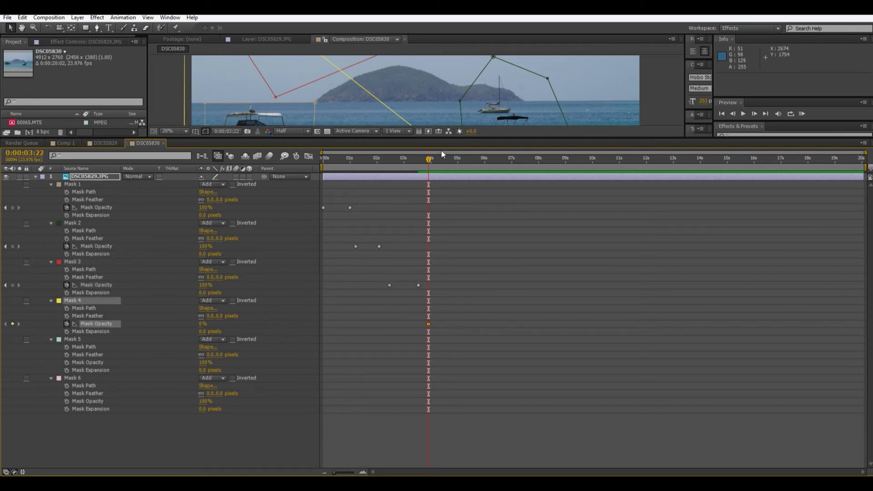
left_click(432, 158)
left_click(753, 115)
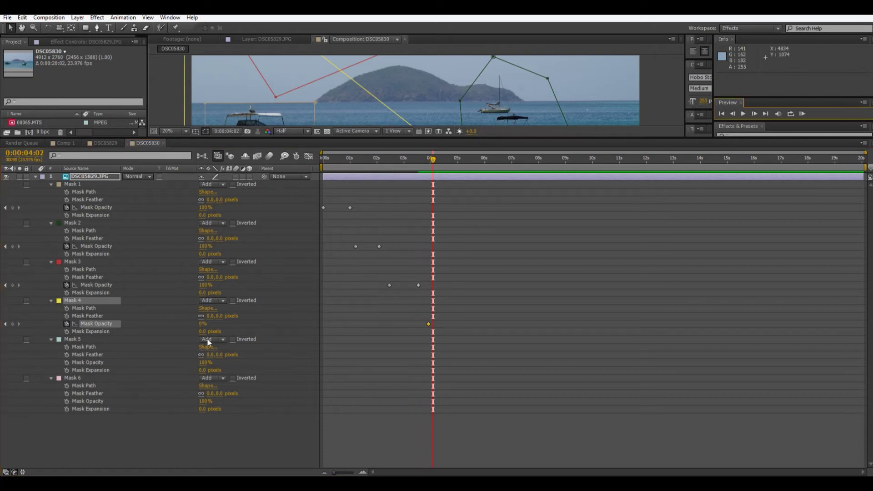
left_click(202, 324)
type("100")
key("Return")
Keyframe Mask 5's opacity at 0% at 0:00:04:04 and 100% two frames further on, at 0:00:04:06.
left_click(755, 114)
left_click(755, 114)
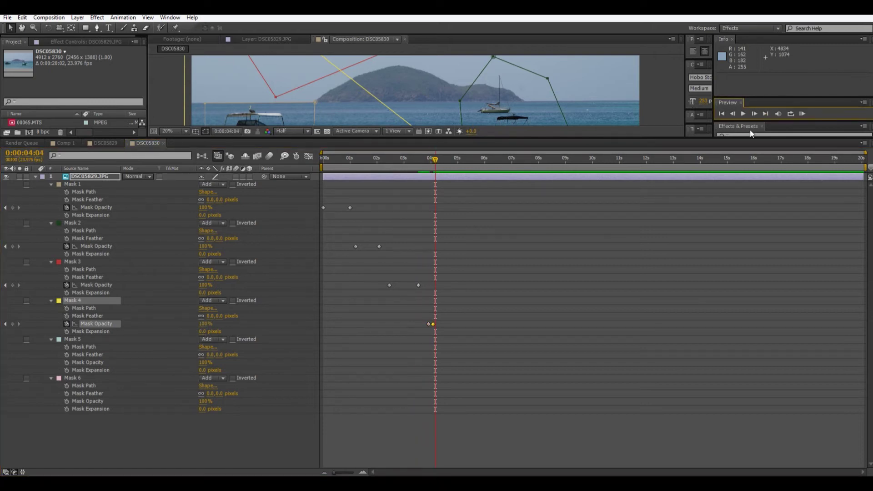
left_click(67, 362)
left_click(205, 362)
type("0")
key("Return")
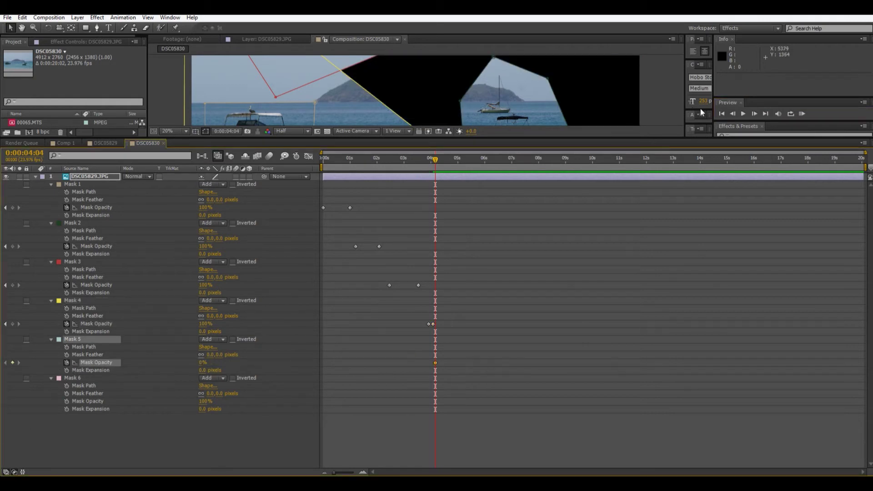
left_click(755, 114)
left_click(755, 113)
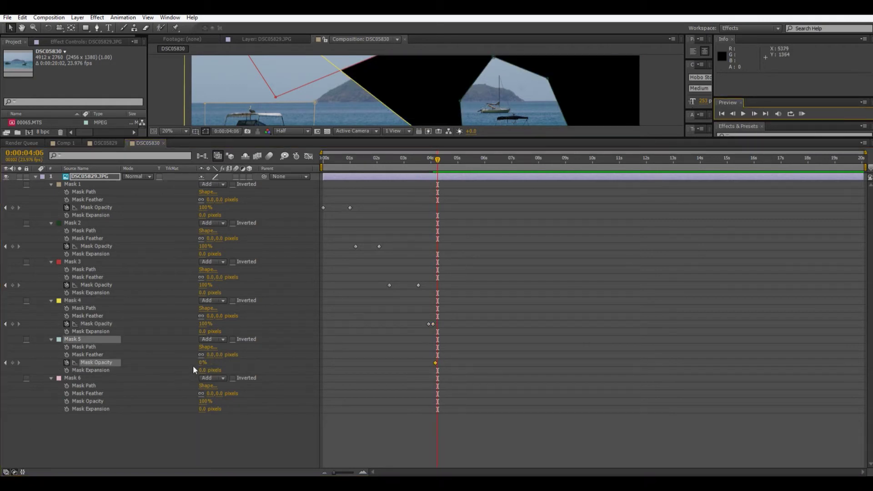
left_click_drag(201, 363, 799, 205)
Keyframe Mask 6's opacity at 0% at 0:00:04:23 and 100% at 0:00:05:06.
left_click_drag(443, 165, 456, 167)
left_click(67, 401)
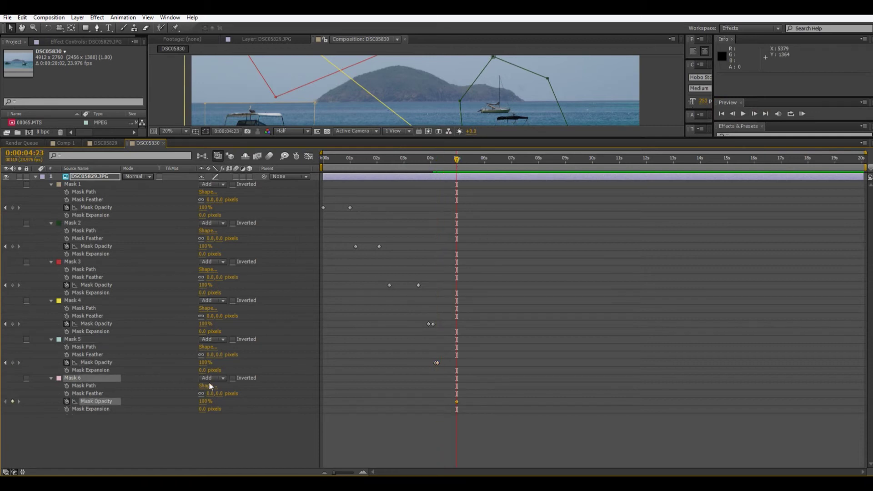
left_click_drag(207, 407, 182, 407)
left_click_drag(457, 163, 465, 165)
left_click_drag(202, 407, 236, 406)
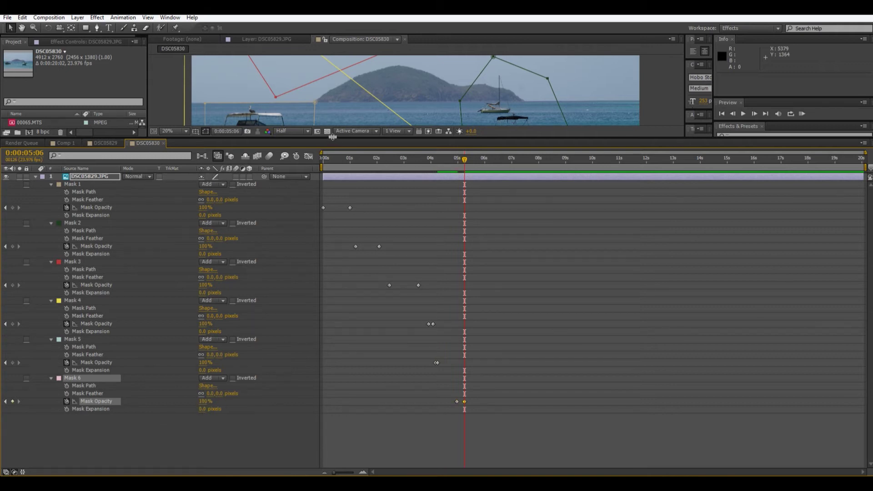
Set the end of the work area four frames past Mask 6's last keyframe, at 0:00:05:10.
key("Page_Down")
key("Page_Down")
key("Page_Down")
key("Page_Down")
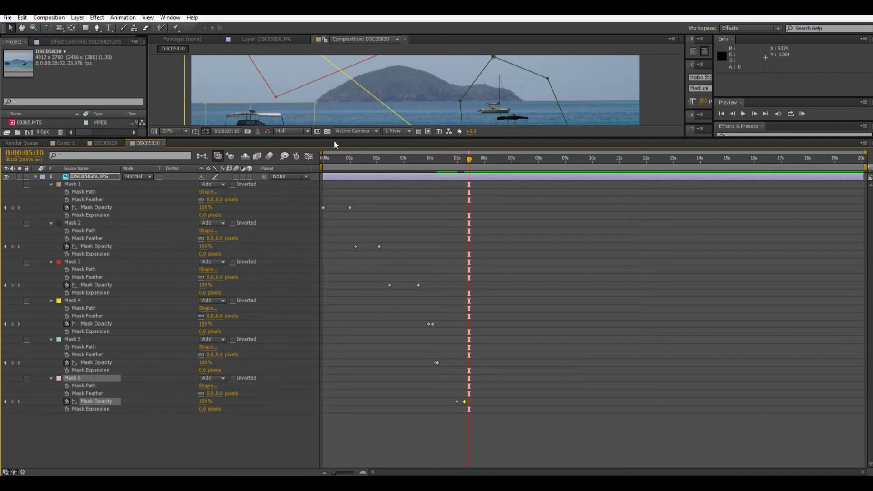
key("n")
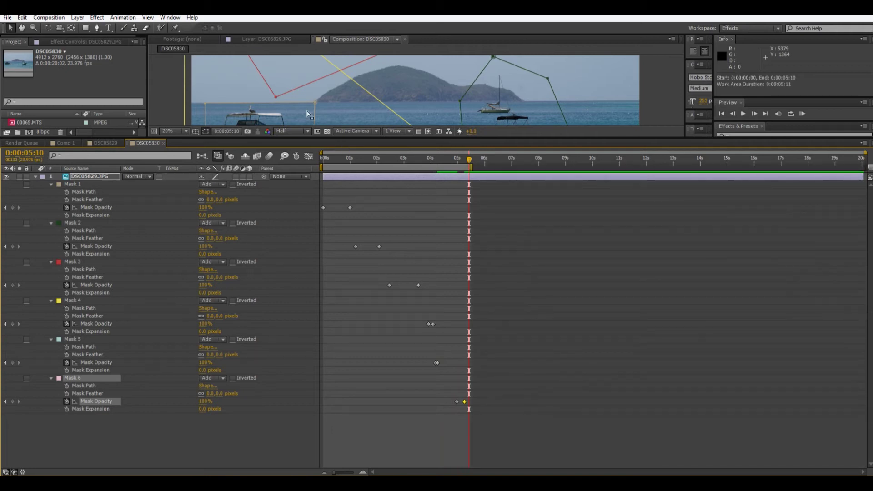
Enlarge the composition view and preview the six-mask reveal from the first frame.
left_click_drag(340, 136, 390, 347)
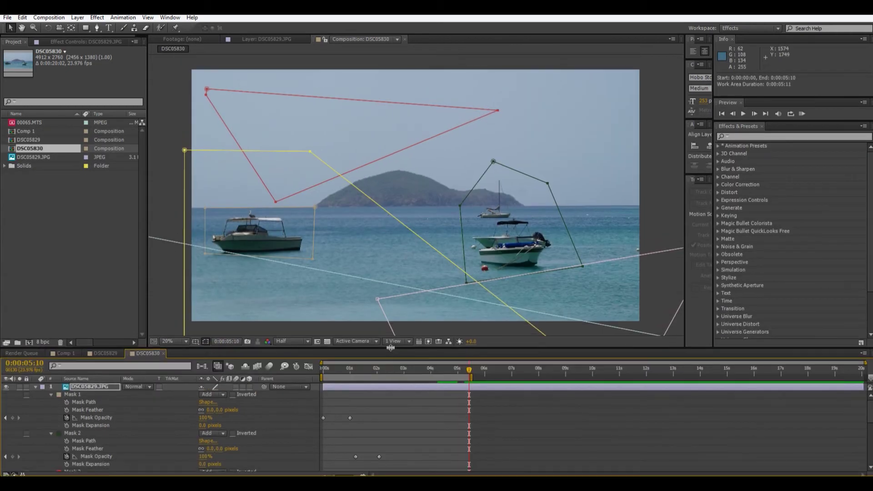
key("Home")
key("comma")
key("comma")
key("comma")
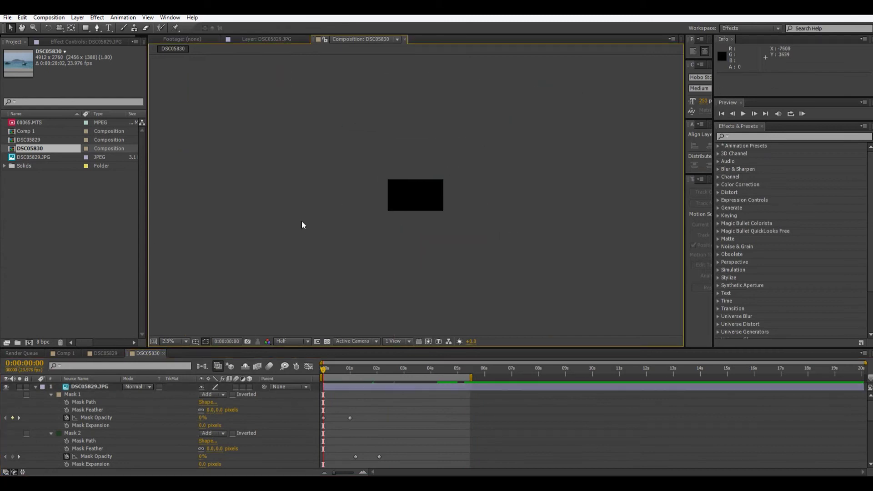
key("period")
key("period")
key("period")
key("space")
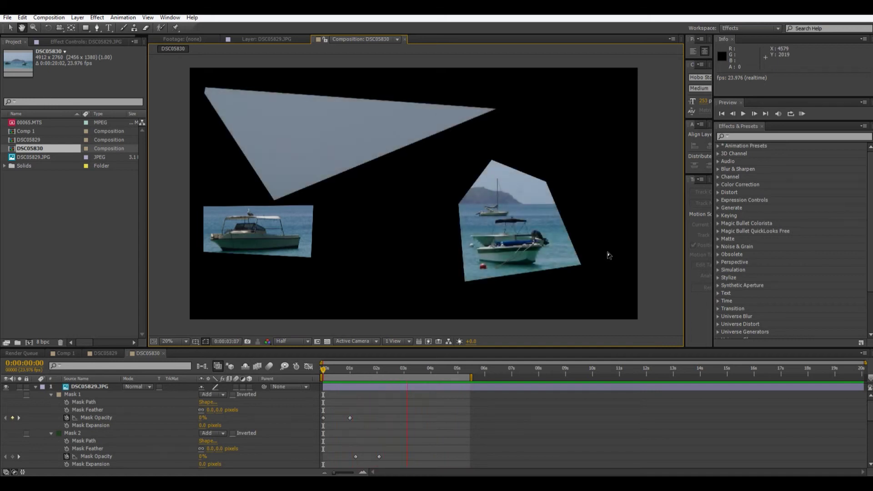
key("space")
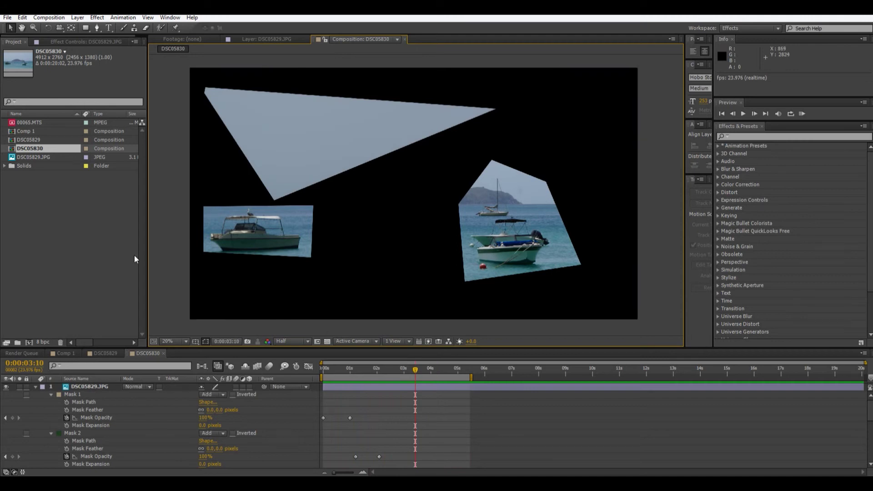
Create another new composition from the DSC05829.JPG footage.
left_click(35, 156)
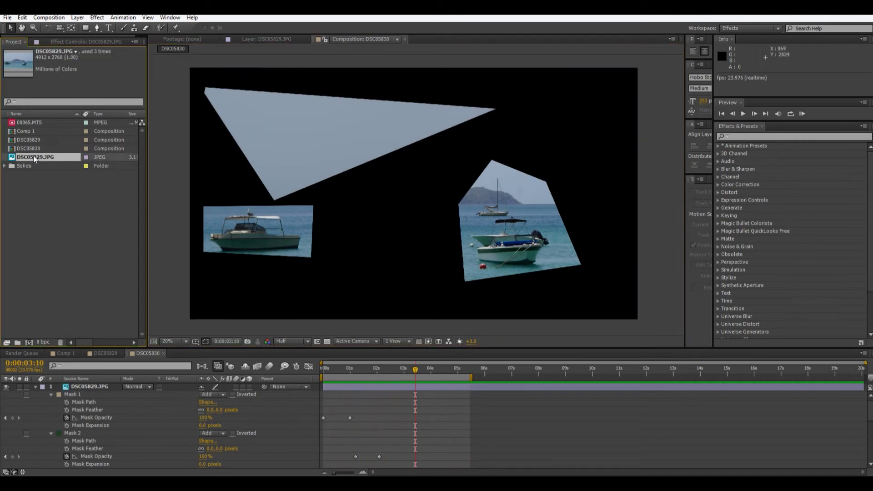
left_click(29, 342)
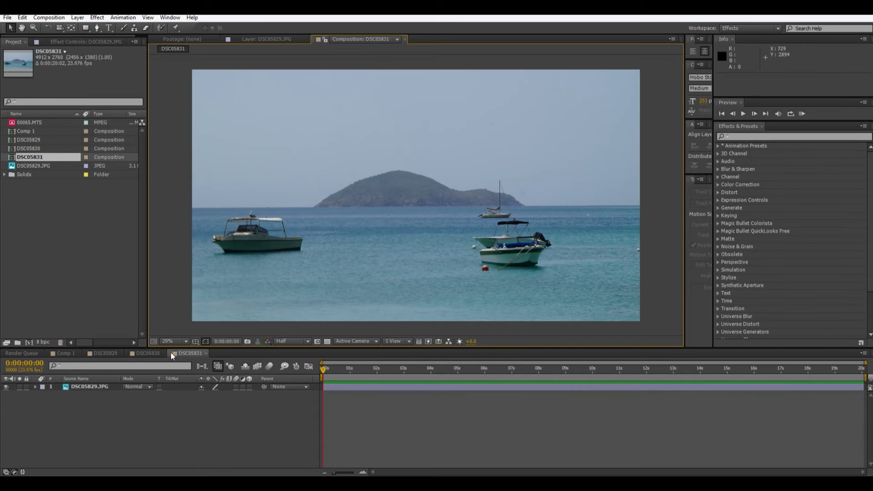
left_click(168, 452)
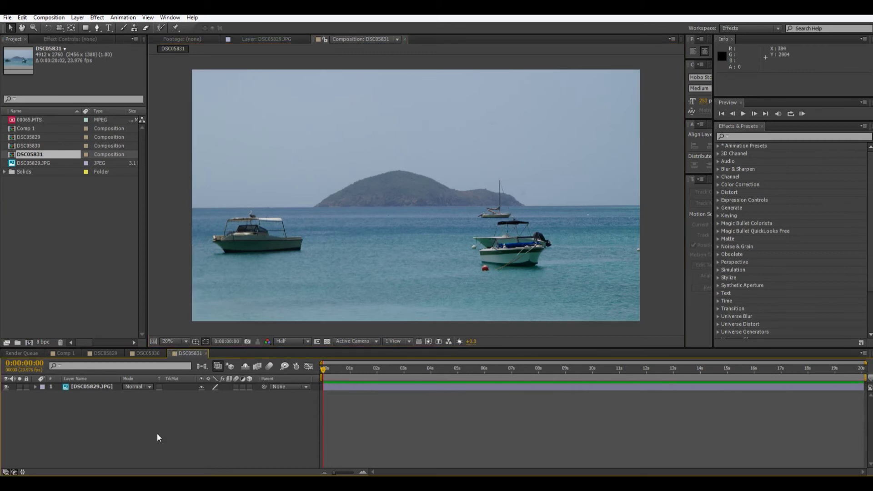
Add a white 4912 x 2760 px solid above the photo in the new composition.
left_click(89, 391)
right_click(99, 427)
mouse_move(172, 333)
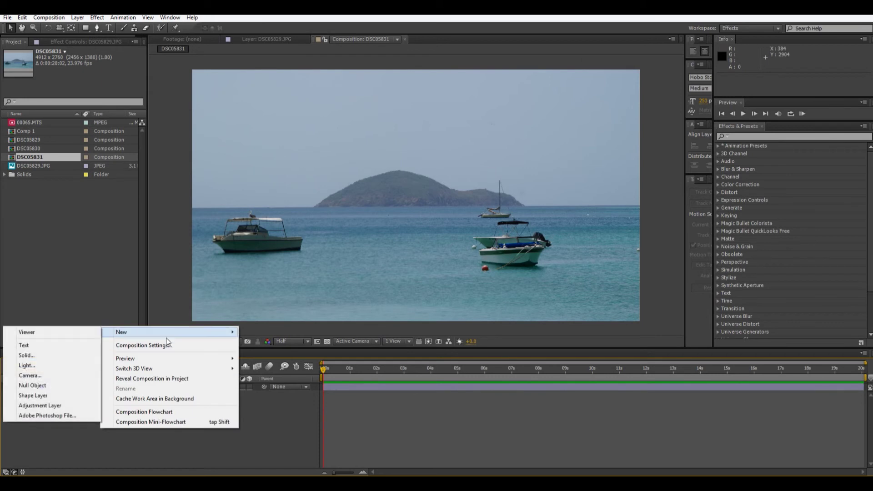
left_click(20, 358)
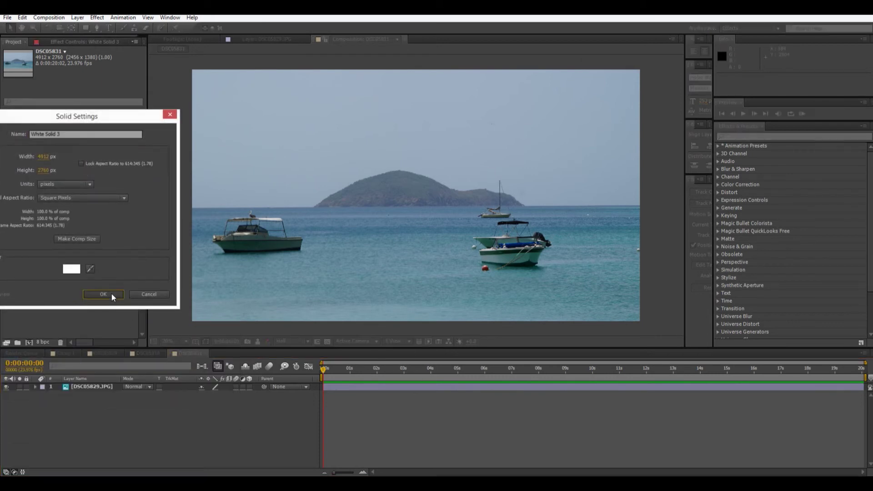
left_click(111, 294)
Draw a small closed four-sided Pen mask on the white solid, over the island near the frame's centre.
left_click(97, 28)
left_click(393, 187)
left_click(421, 176)
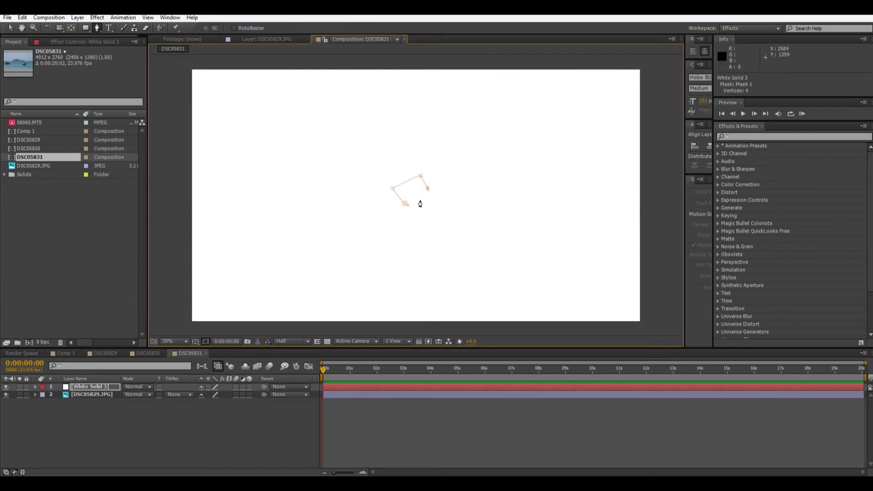
left_click(404, 203)
key("ctrl+z")
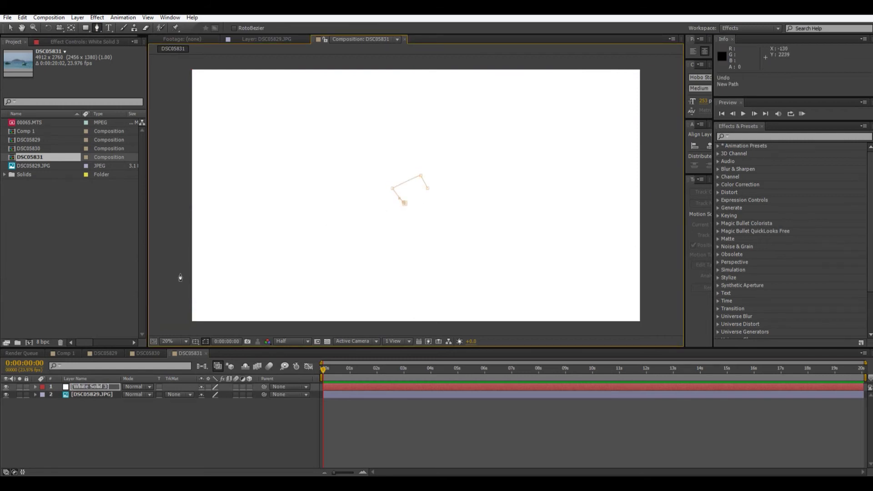
left_click(428, 188)
left_click(405, 204)
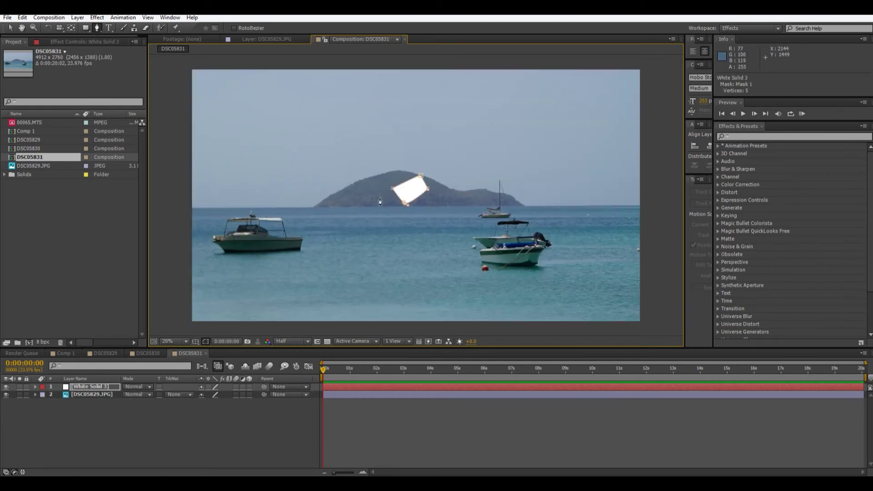
Keyframe the solid's mask path at 0:00:00:00, and at 0:00:02:03 stretch its points into a large triangle-like shape across the photo.
left_click(10, 29)
left_click(103, 387)
key("m")
left_click(67, 401)
left_click_drag(330, 370, 380, 369)
left_click_drag(403, 203, 581, 78)
left_click_drag(350, 278, 237, 172)
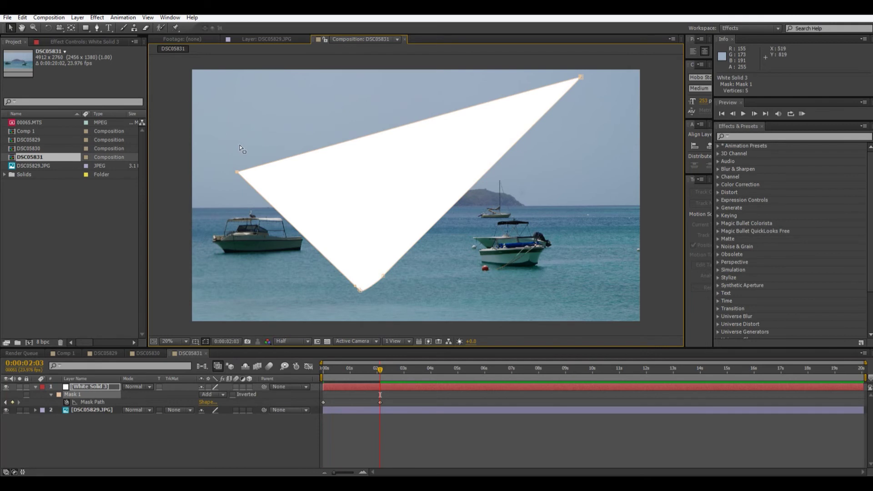
Add two Pen points on the mask's lower-right and upper edges and pull them outward to bulge both edges.
left_click(96, 28)
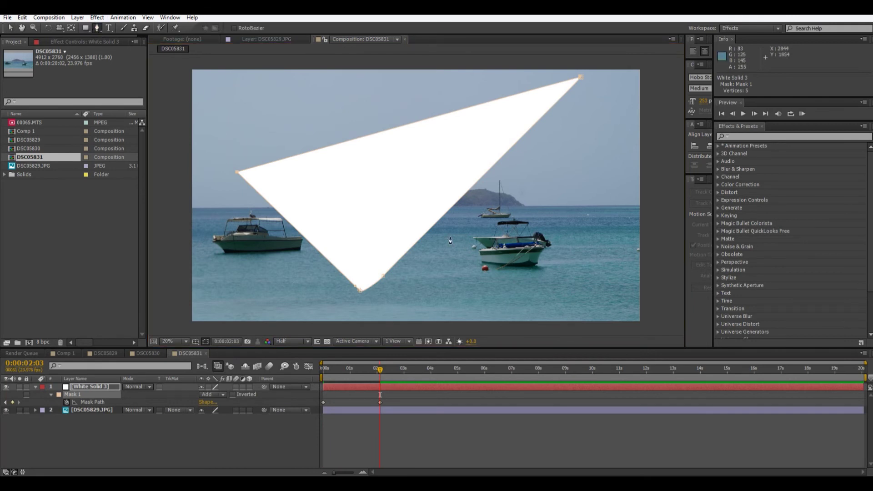
left_click_drag(436, 223, 480, 267)
left_click_drag(357, 132, 241, 112)
At 0:00:03:06, pull the mask's lower-left and upper-left points beyond the frame and its lower-right point toward the photo's bottom edge.
left_click_drag(390, 372, 411, 371)
left_click_drag(355, 293, 177, 285)
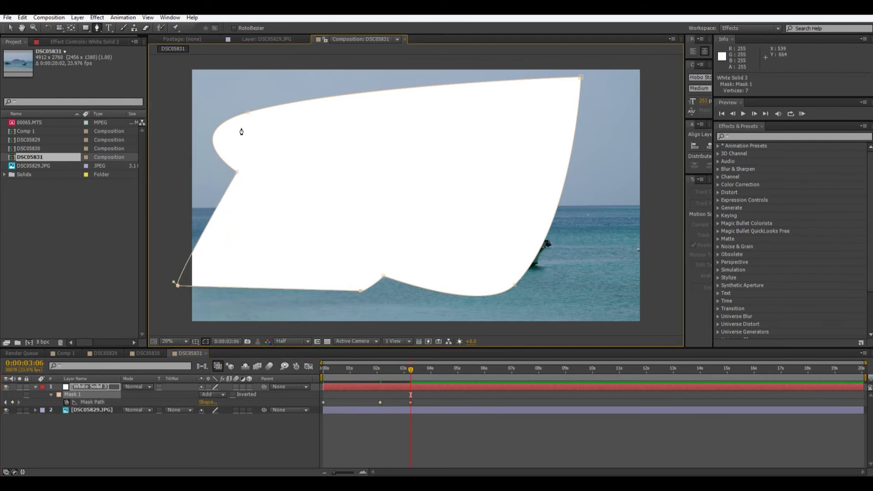
left_click_drag(248, 113, 177, 67)
left_click_drag(513, 294, 552, 322)
At 0:00:05:01, pull the mask's lower notch point and lower-left point below the photo's bottom edge.
left_click_drag(411, 369, 459, 370)
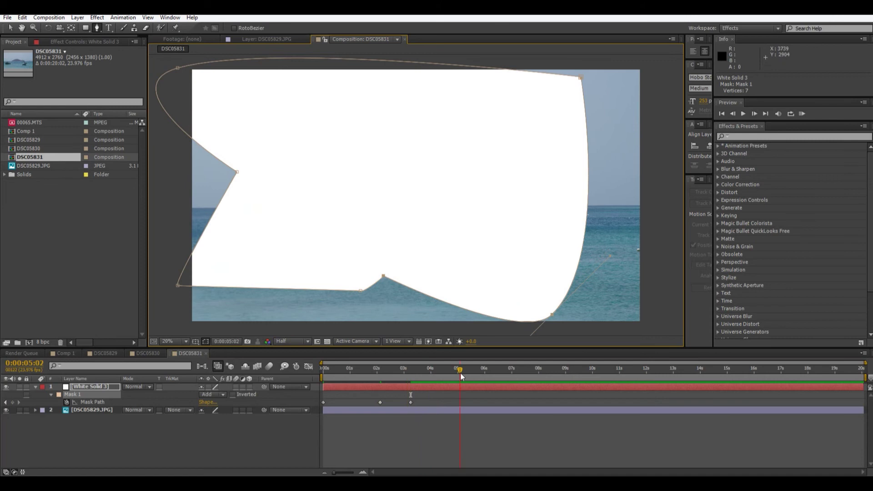
left_click_drag(385, 277, 261, 447)
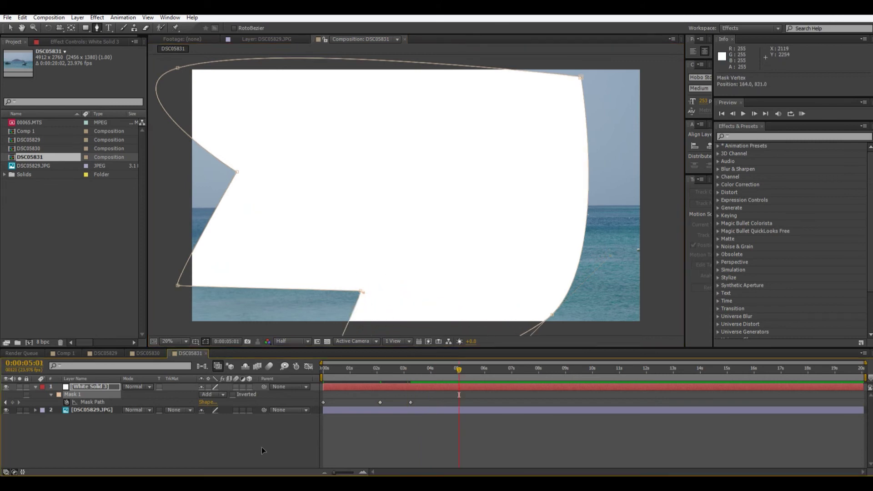
left_click_drag(181, 285, 168, 382)
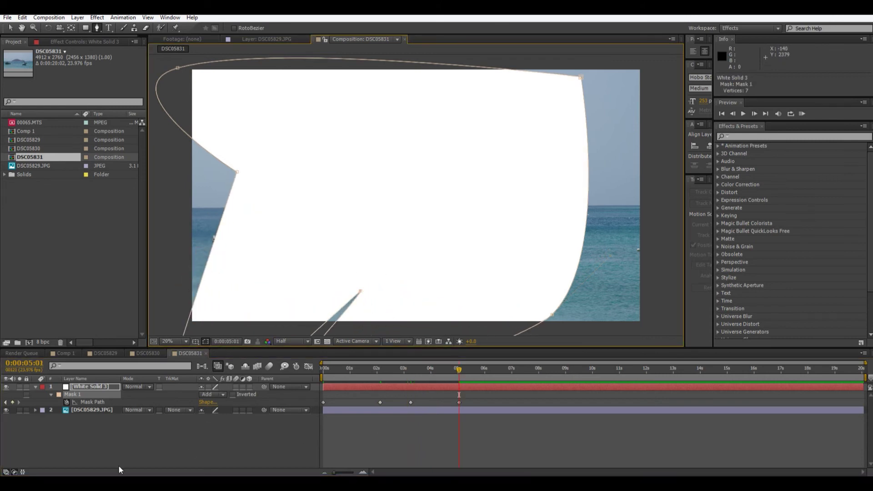
Curve the mask's left notch point, and add a Pen point on the left and right edges, pulling both beyond the frame.
left_click_drag(233, 173, 358, 118)
left_click_drag(235, 176, 165, 285)
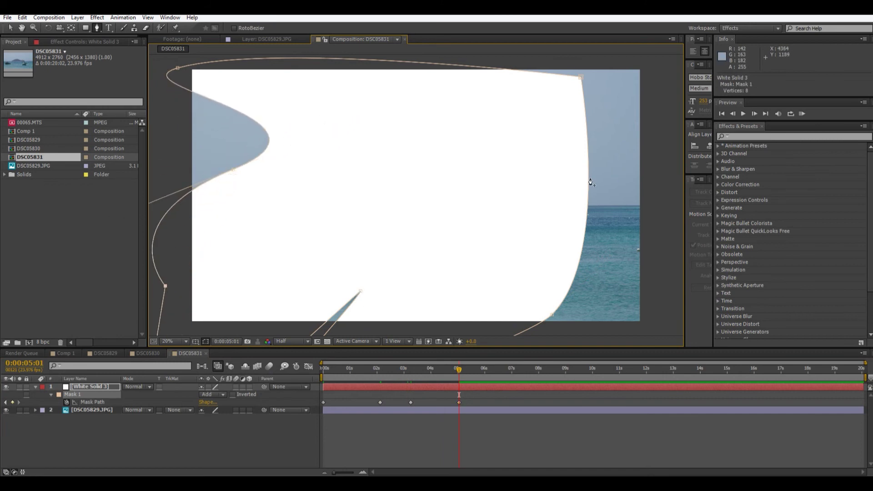
left_click_drag(590, 182, 683, 238)
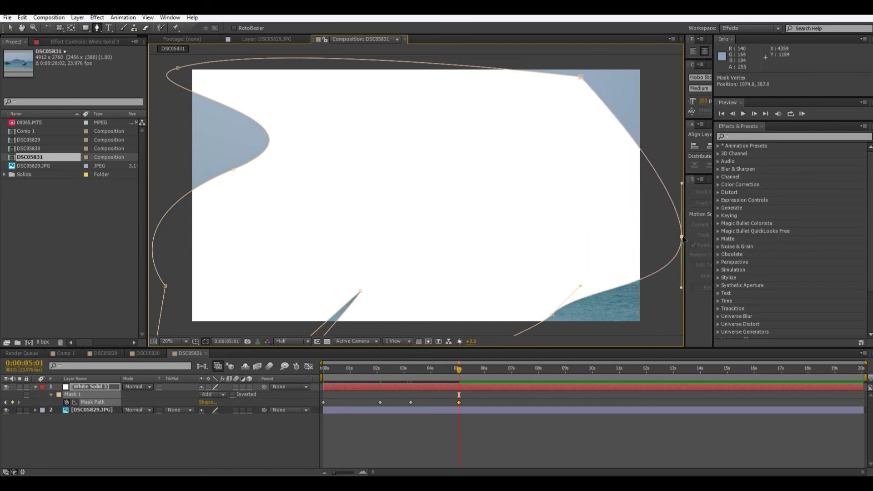
At 0:00:06:01, reshape the right-edge curve and pull the remaining mask points outside the frame so the white solid covers the whole photo.
left_click(486, 369)
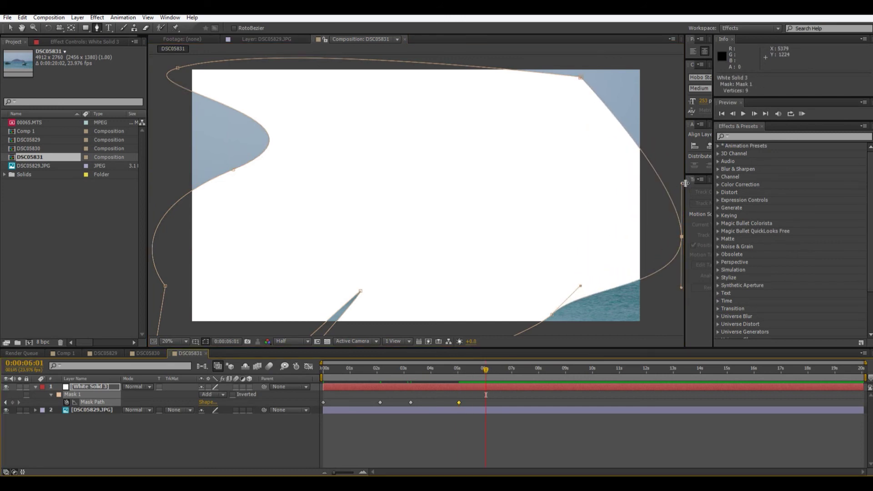
left_click(682, 236)
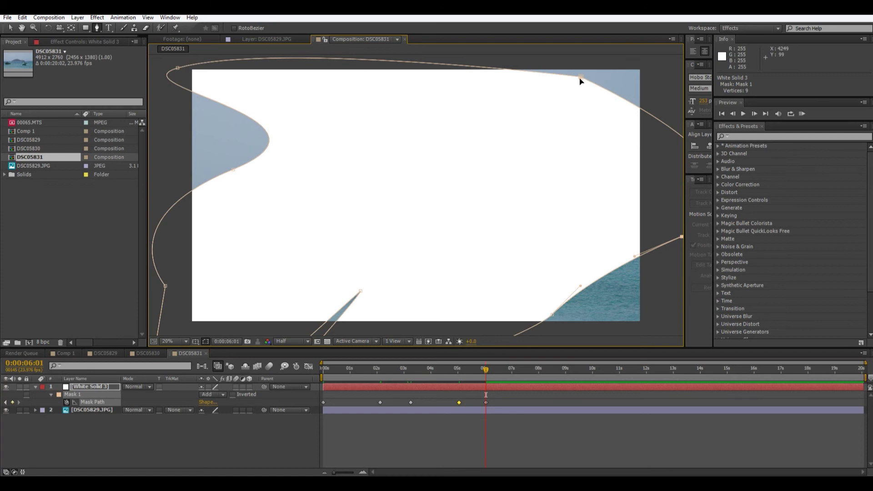
left_click_drag(581, 77, 683, 42)
left_click_drag(554, 313, 670, 355)
left_click_drag(362, 292, 346, 354)
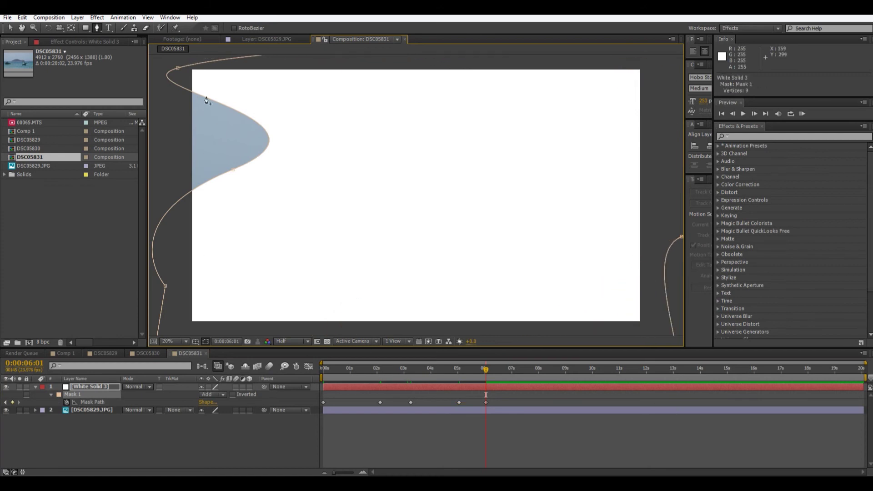
left_click_drag(233, 171, 247, 116)
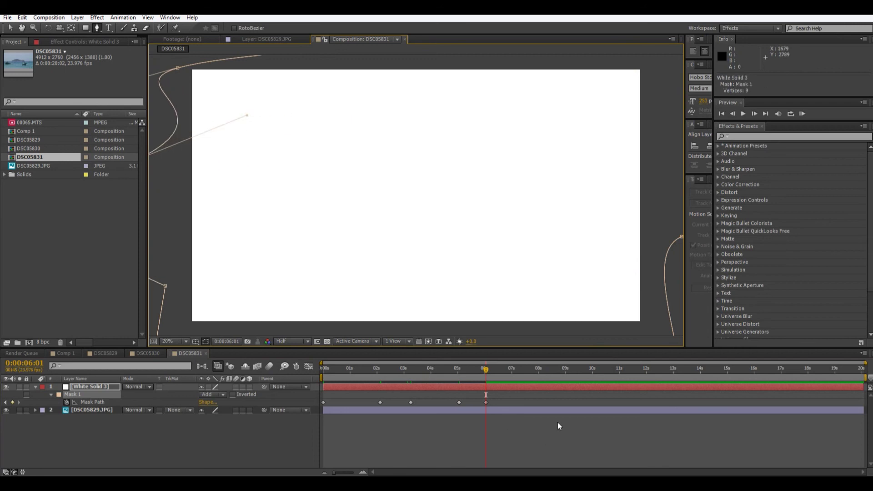
At 0:00:00:00, shrink the starting mask shape to a tiny speck on the island and scrub through its growth.
key("Home")
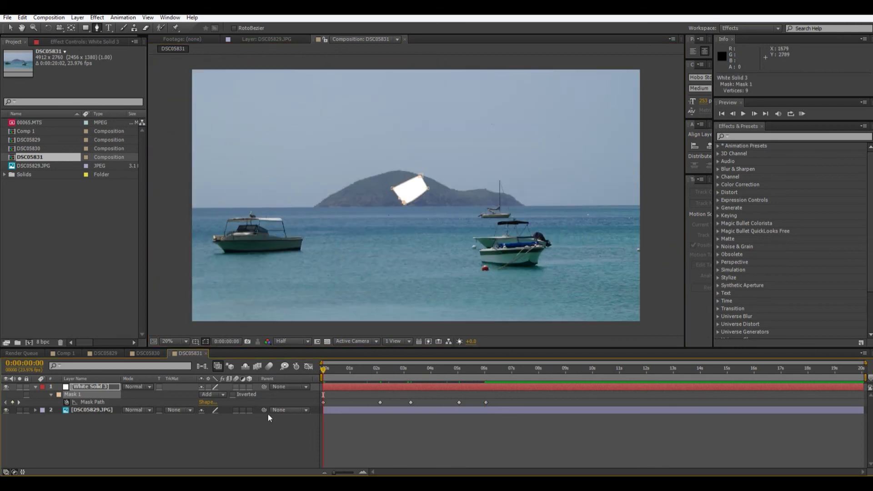
left_click_drag(421, 176, 402, 196)
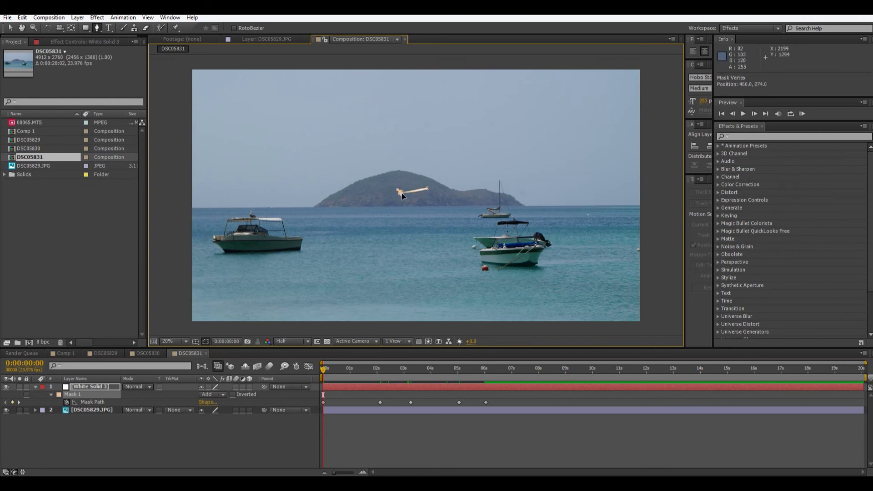
key("v")
double_click(425, 188)
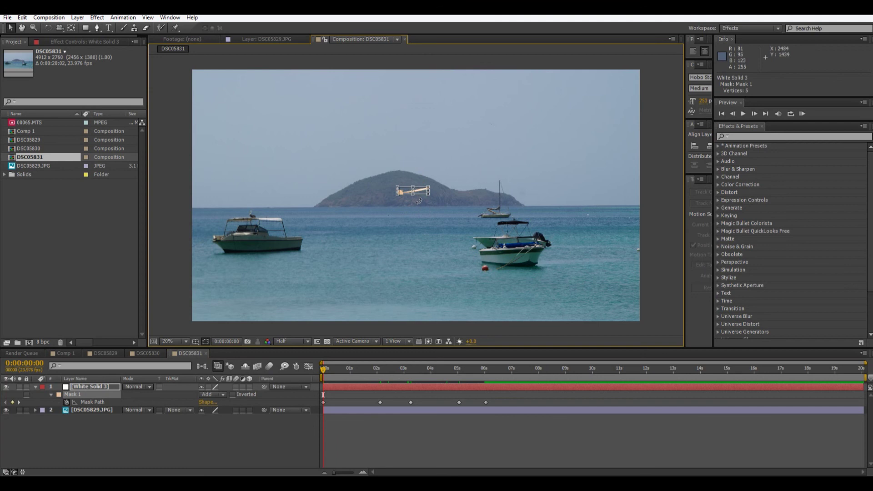
left_click_drag(427, 187, 388, 198)
left_click_drag(325, 377, 267, 446)
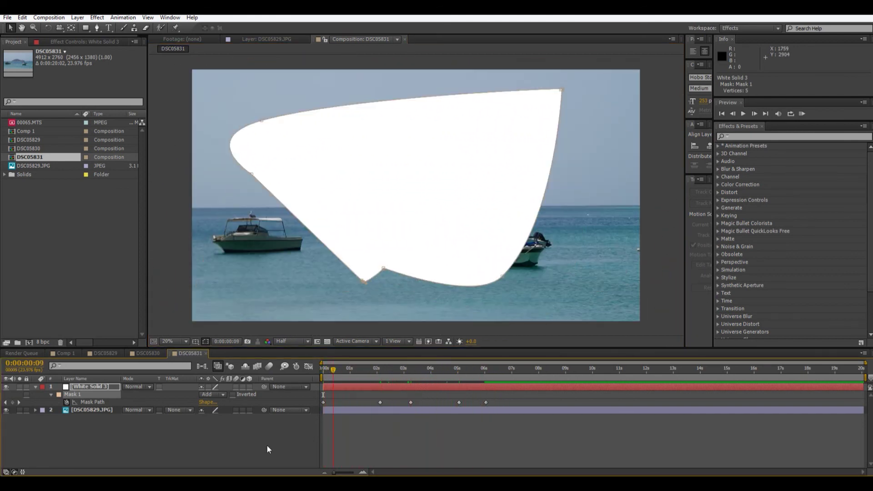
Deselect the mask and set the DSC05829.JPG layer's track matte to Alpha Matte "[White Solid 3]".
scroll(225, 283, "down", 4)
left_click(223, 279)
scroll(224, 278, "up", 3)
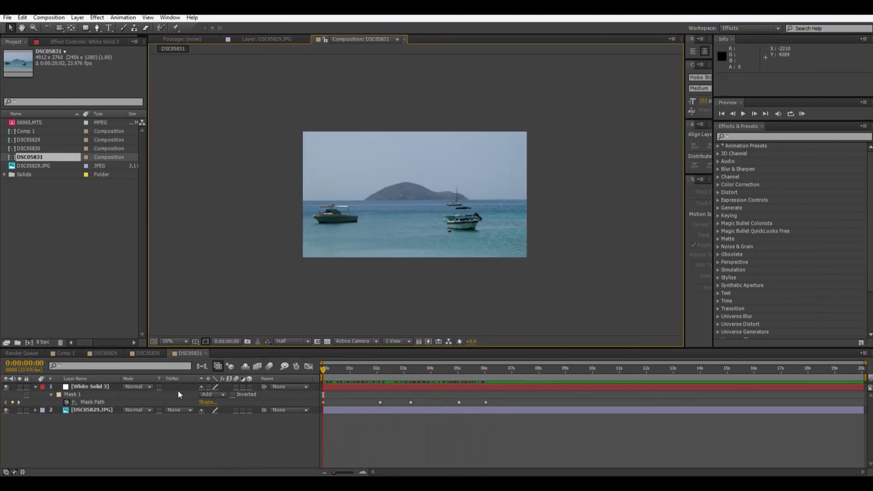
left_click(173, 410)
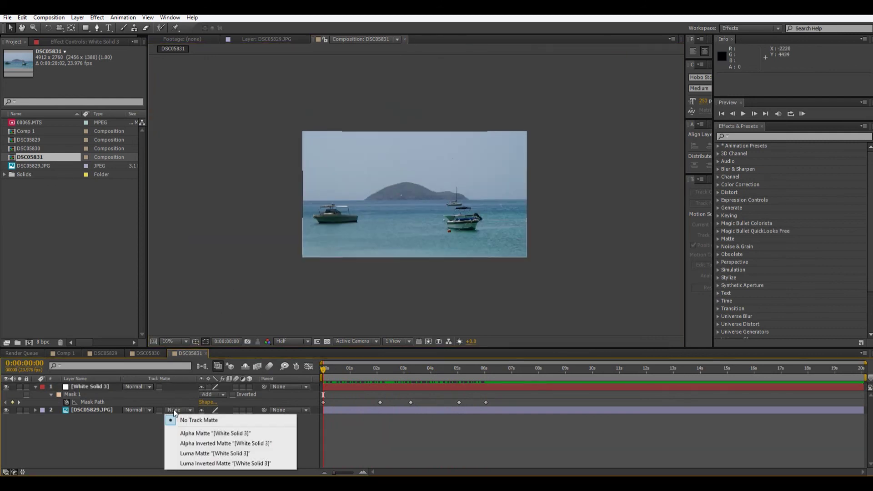
left_click(199, 434)
Scrub through the matte reveal, and play it from the first frame to past the last mask keyframe.
left_click_drag(325, 377, 542, 369)
key("Home")
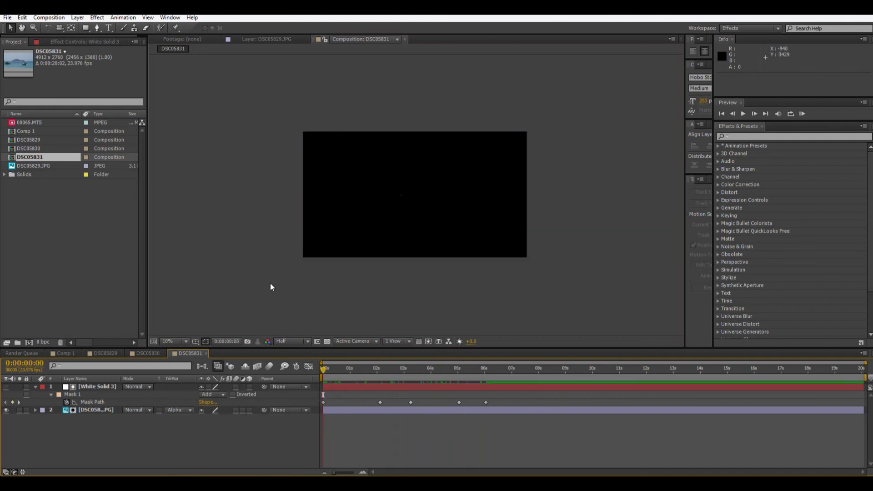
key("period")
key("period")
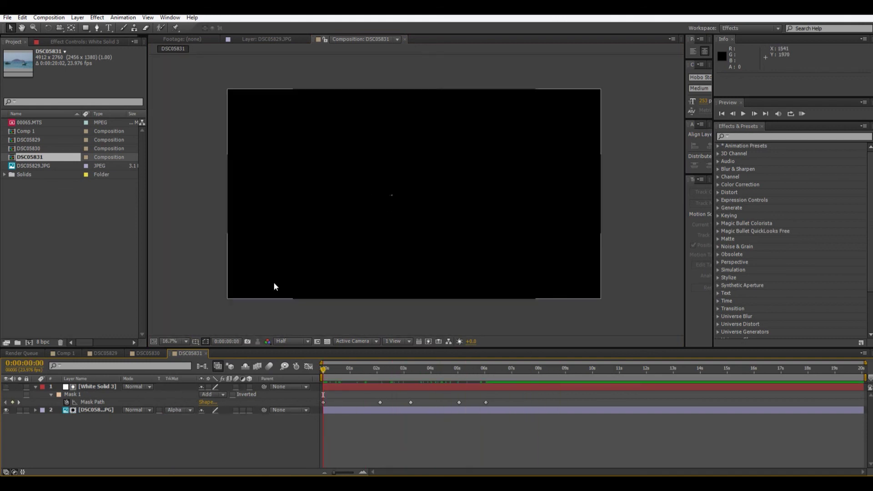
key("space")
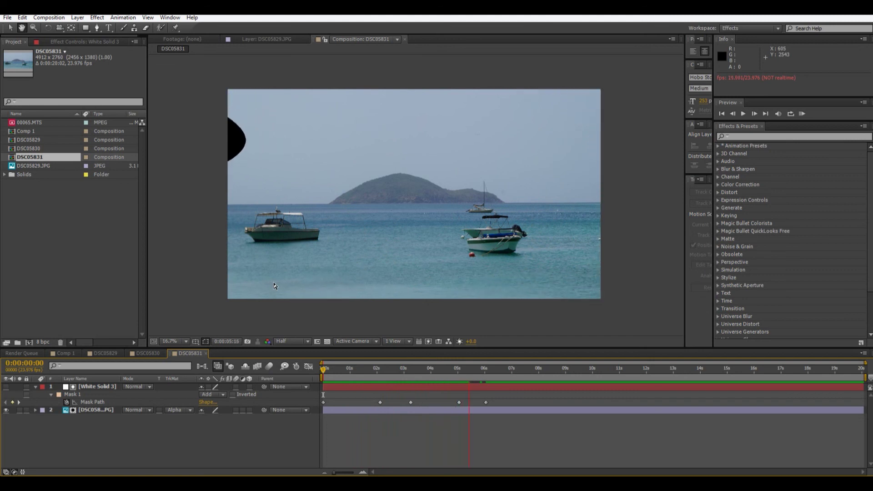
key("space")
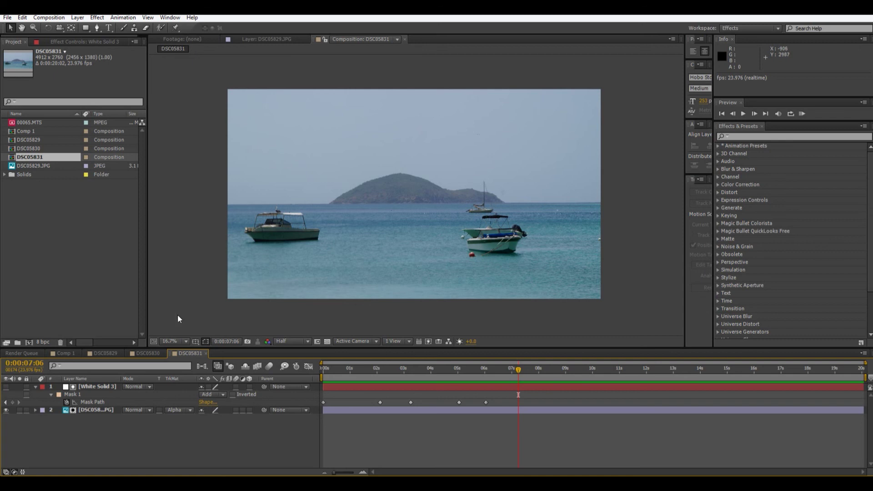
Return to 0:00:00:00 and check the composition's empty background by showing and hiding the transparency grid.
left_click_drag(339, 369, 307, 376)
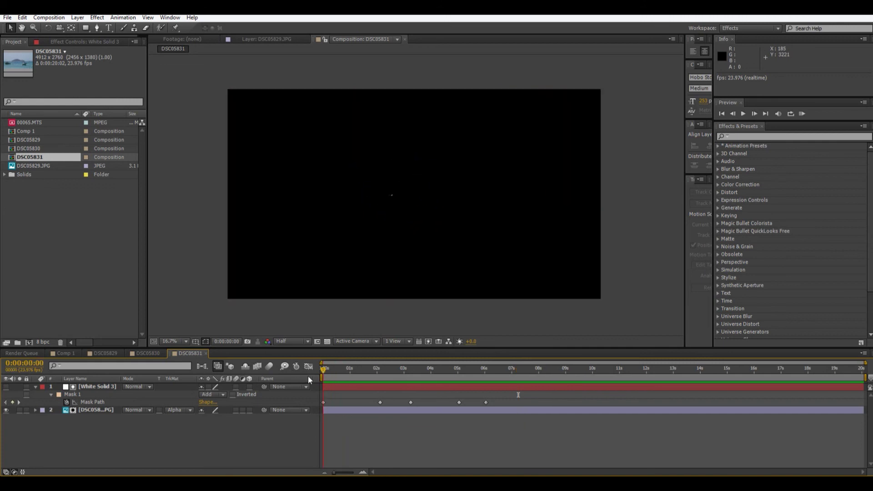
left_click(328, 344)
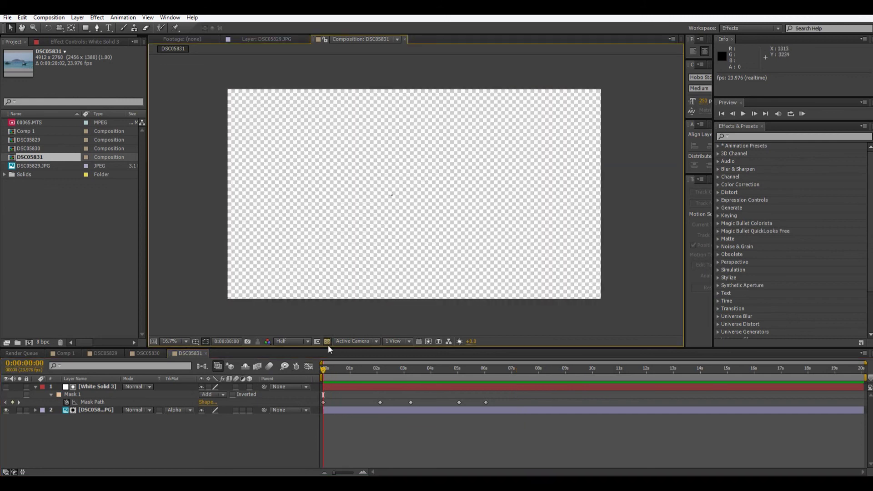
left_click(328, 345)
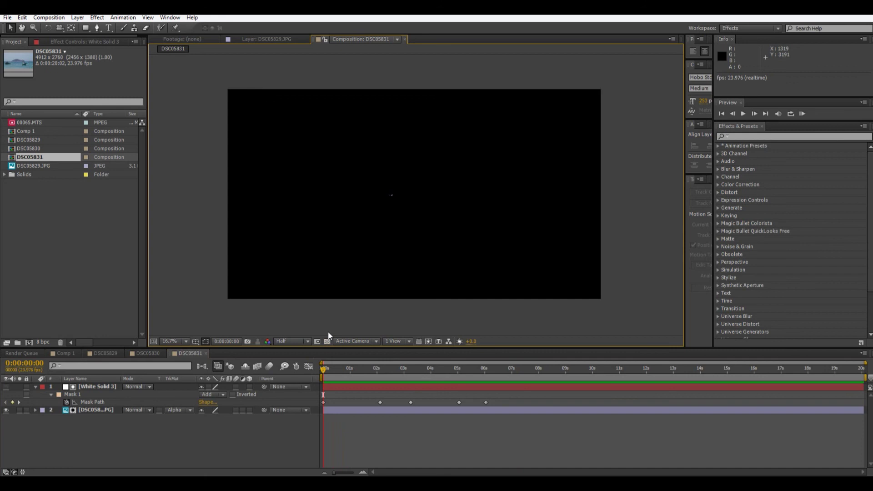